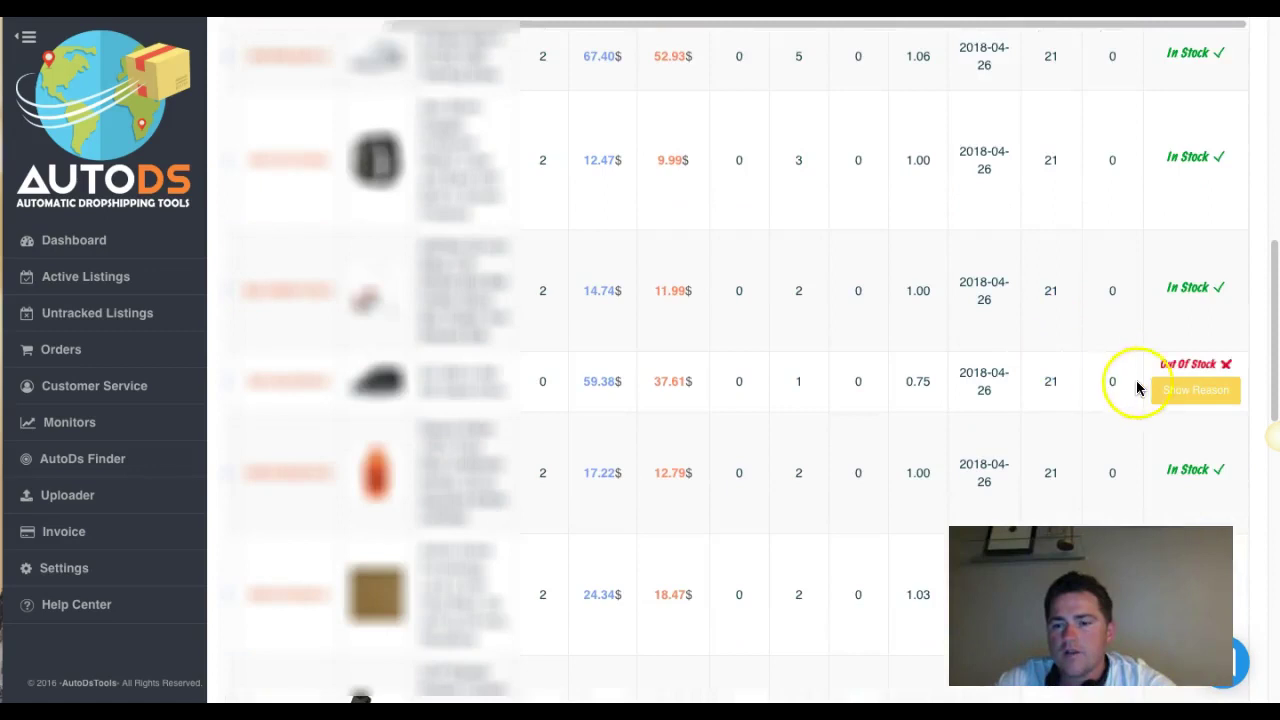
Step: Display the out-of-stock reason for the 59.38$ listing, read it and close it
{"action": "scroll", "coordinate": [1166, 366], "scroll_direction": "down", "scroll_amount": 1}
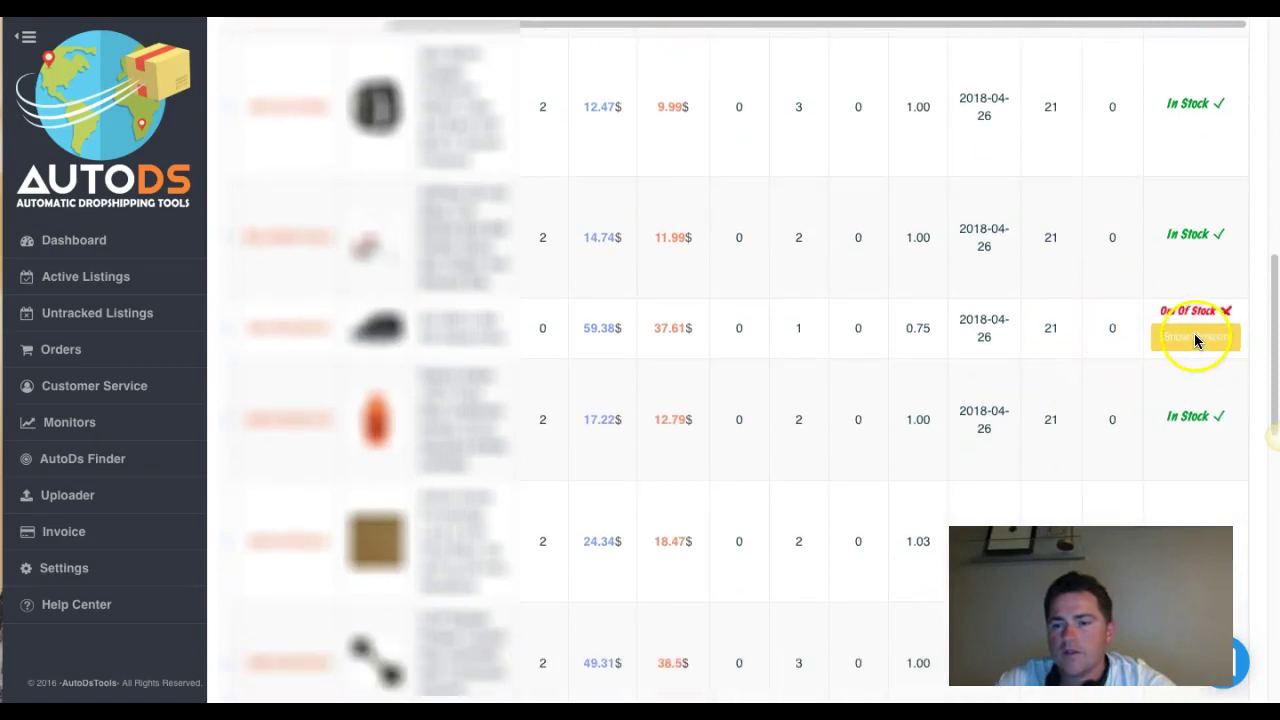
{"action": "left_click", "coordinate": [1200, 345]}
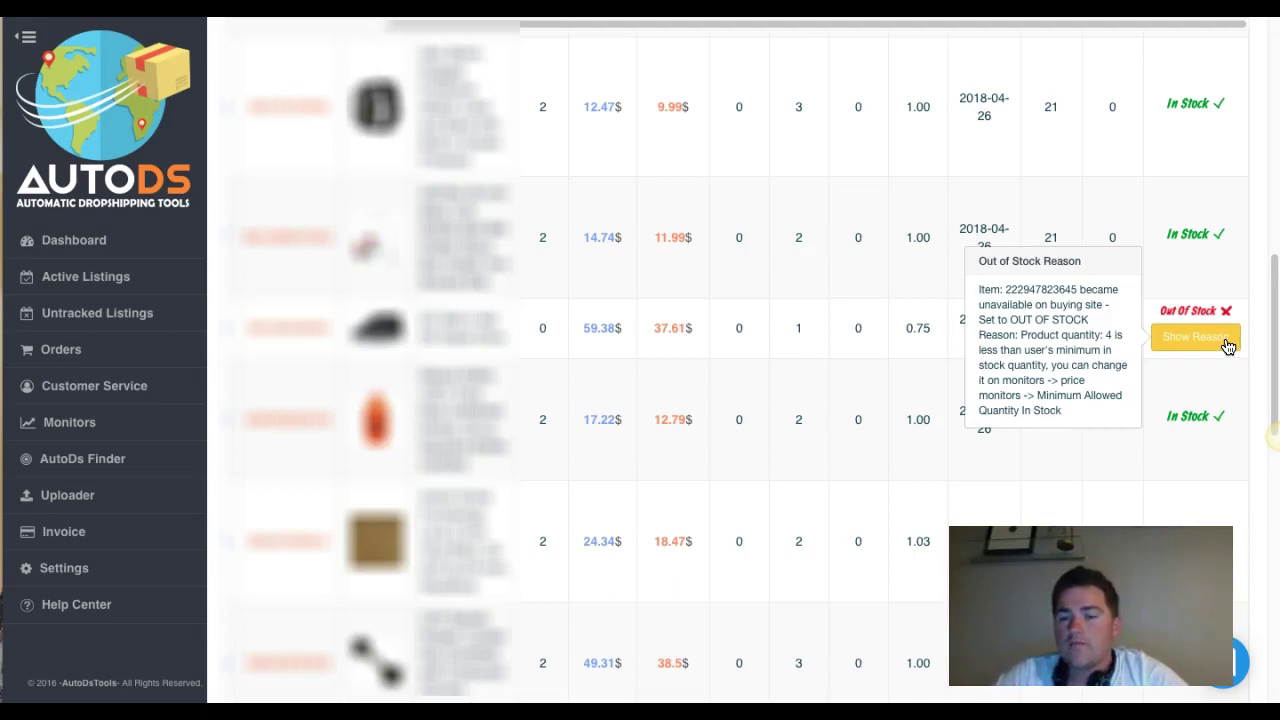
{"action": "left_click", "coordinate": [1172, 345]}
{"action": "left_click", "coordinate": [1183, 345]}
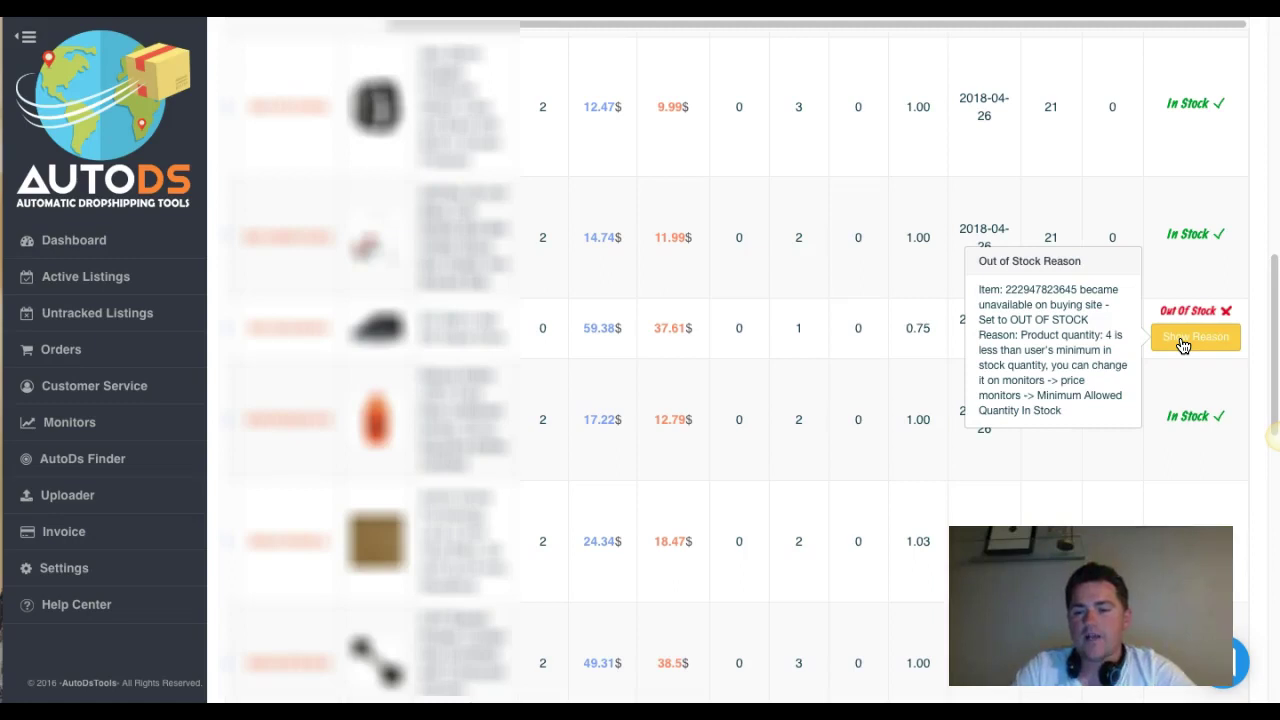
{"action": "left_click", "coordinate": [1167, 402]}
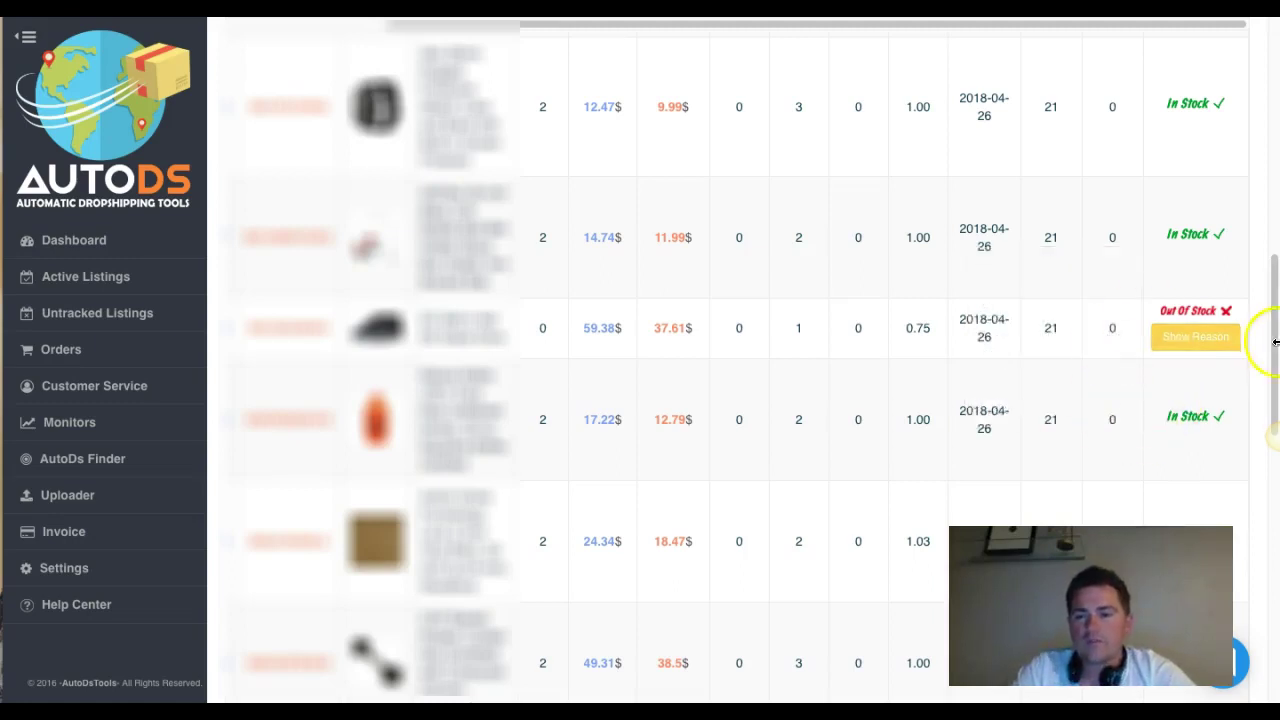
Step: Check the out-of-stock reason for the 61.54$ listing and look through the rest of the active listings
{"action": "scroll", "coordinate": [1060, 325], "scroll_direction": "down", "scroll_amount": 5}
{"action": "scroll", "coordinate": [1090, 330], "scroll_direction": "down", "scroll_amount": 3}
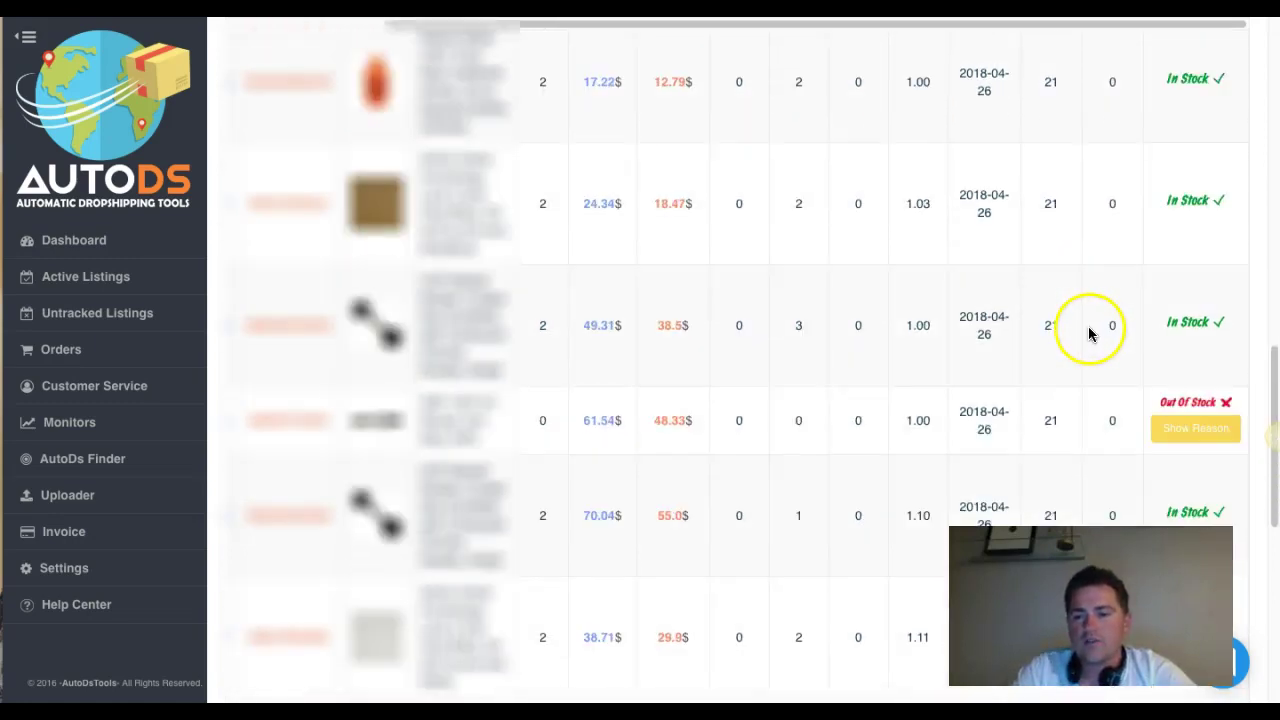
{"action": "left_click", "coordinate": [1196, 352]}
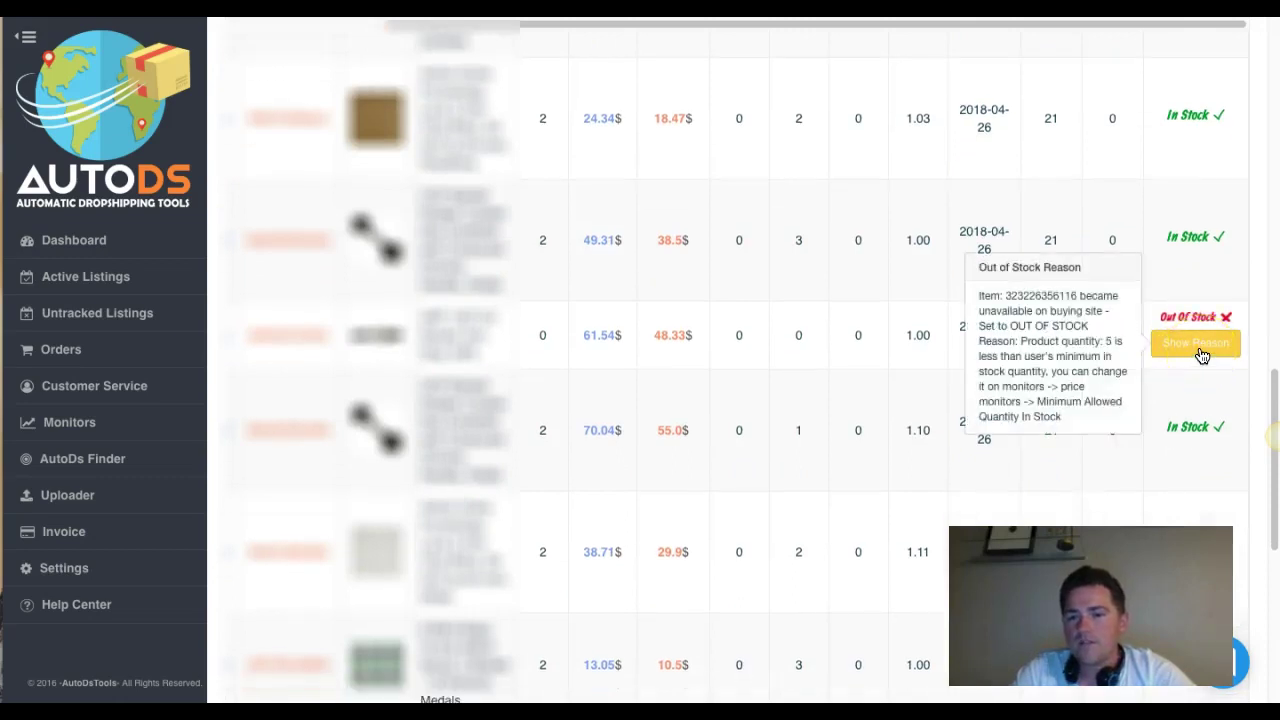
{"action": "left_click", "coordinate": [1212, 355]}
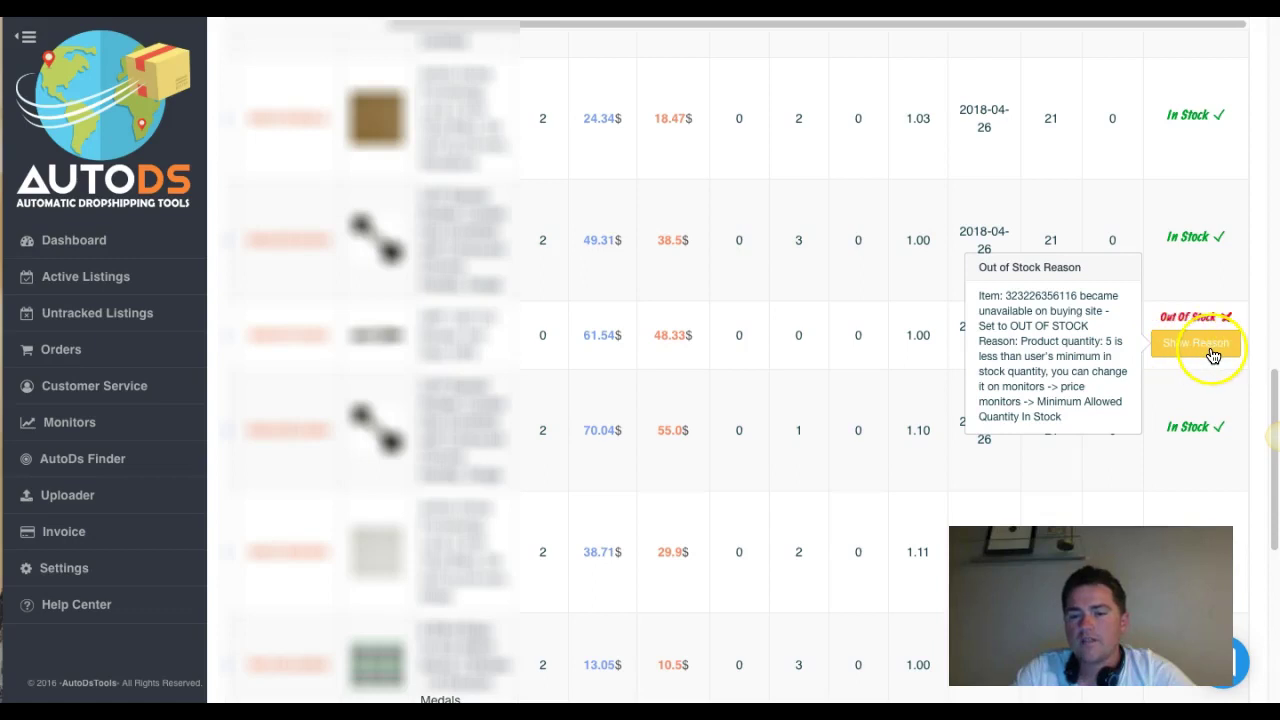
{"action": "scroll", "coordinate": [1200, 352], "scroll_direction": "down", "scroll_amount": 3}
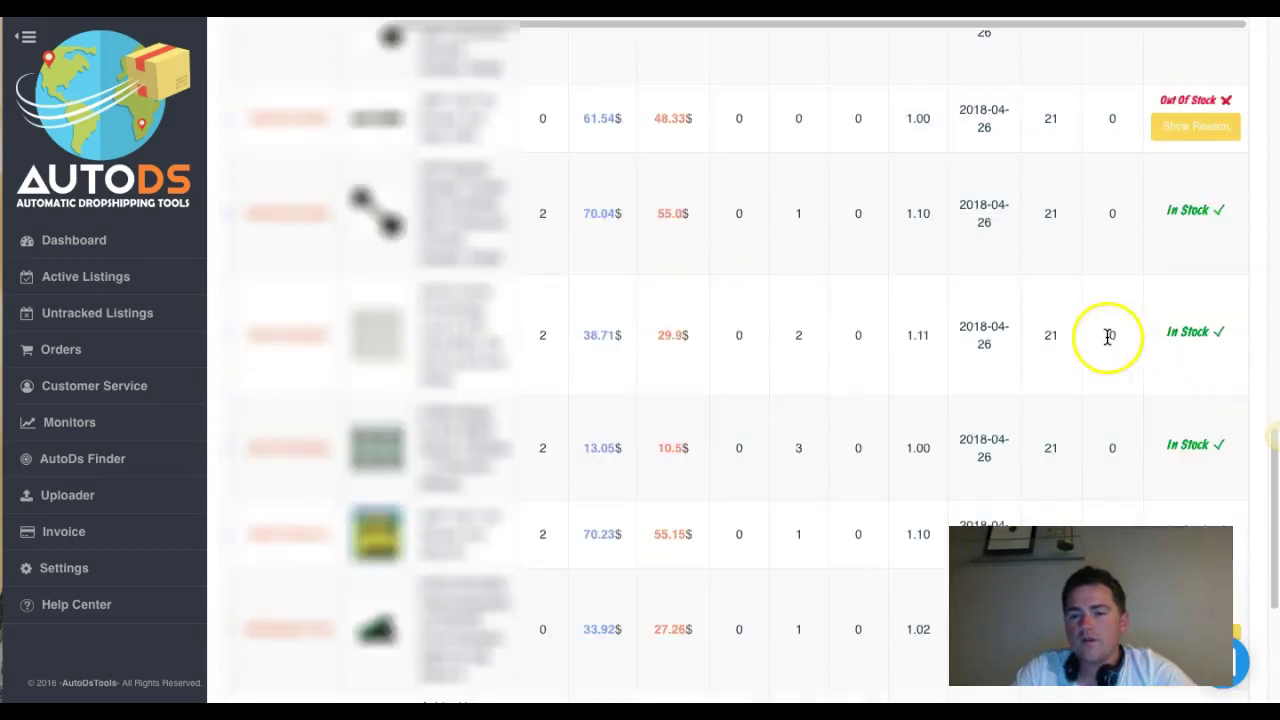
{"action": "scroll", "coordinate": [1090, 337], "scroll_direction": "down", "scroll_amount": 5}
{"action": "scroll", "coordinate": [1025, 371], "scroll_direction": "up", "scroll_amount": 12}
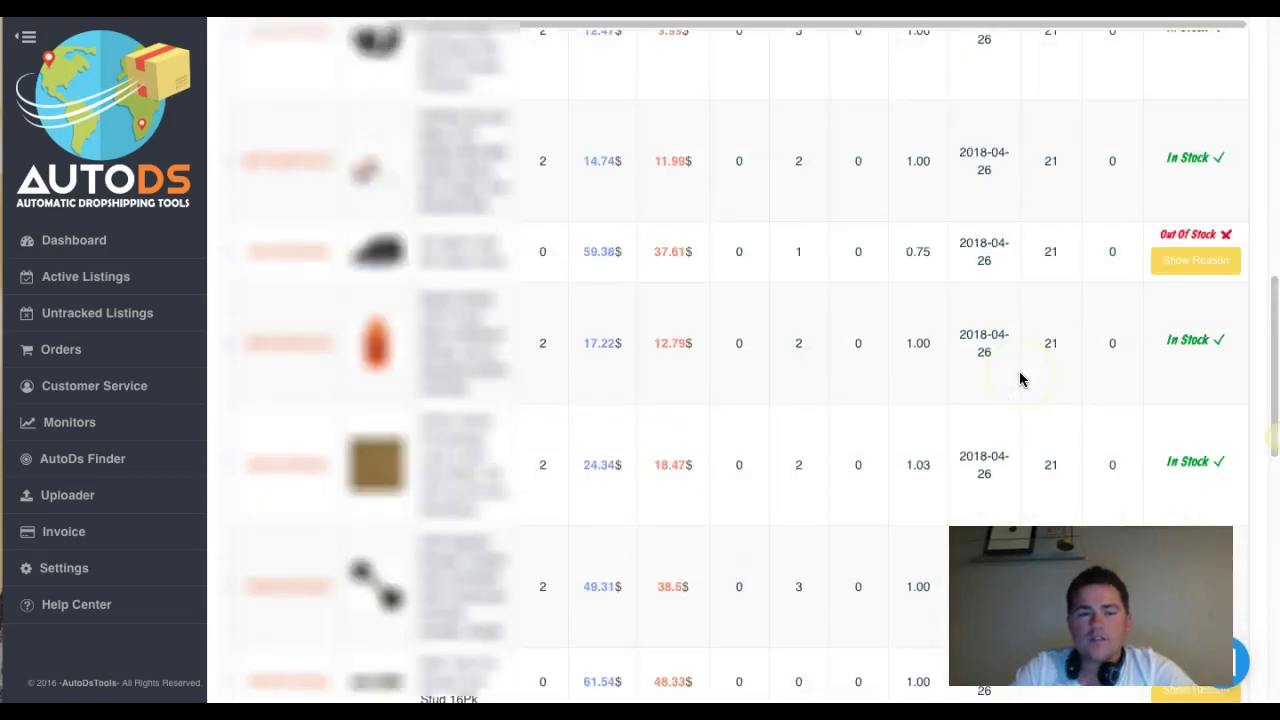
{"action": "scroll", "coordinate": [1019, 371], "scroll_direction": "up", "scroll_amount": 4}
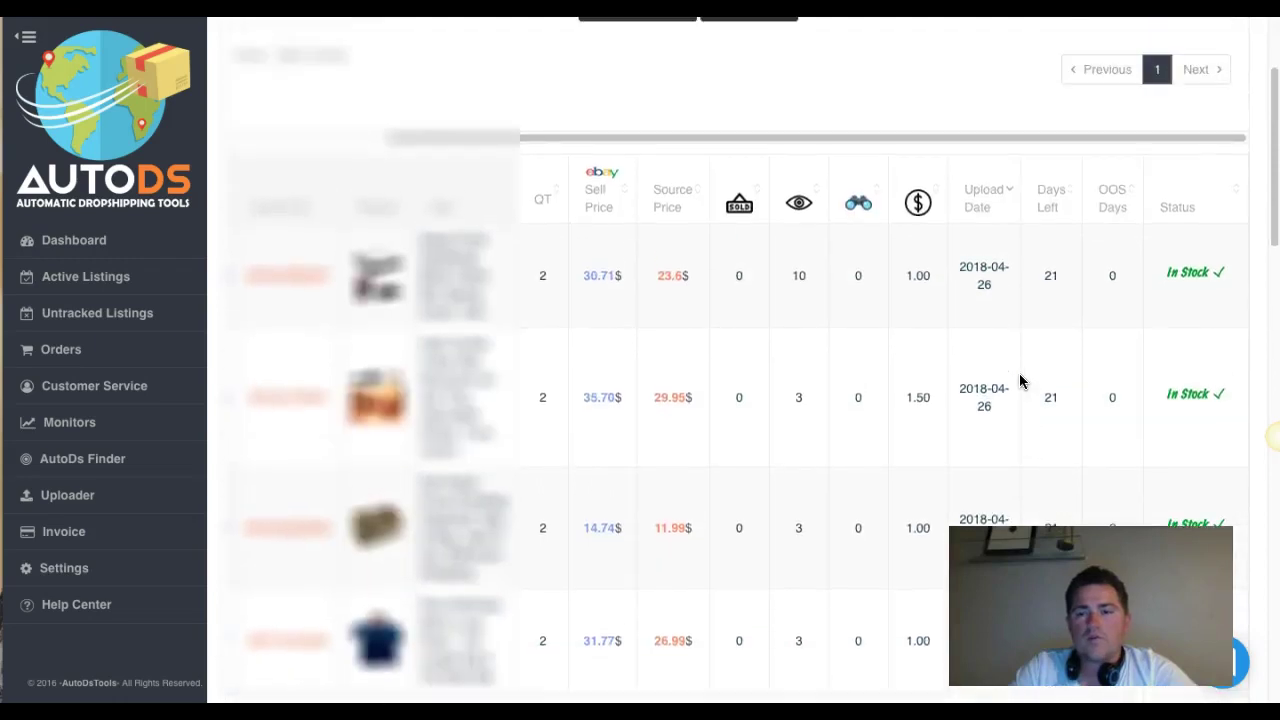
{"action": "scroll", "coordinate": [1019, 377], "scroll_direction": "up", "scroll_amount": 2}
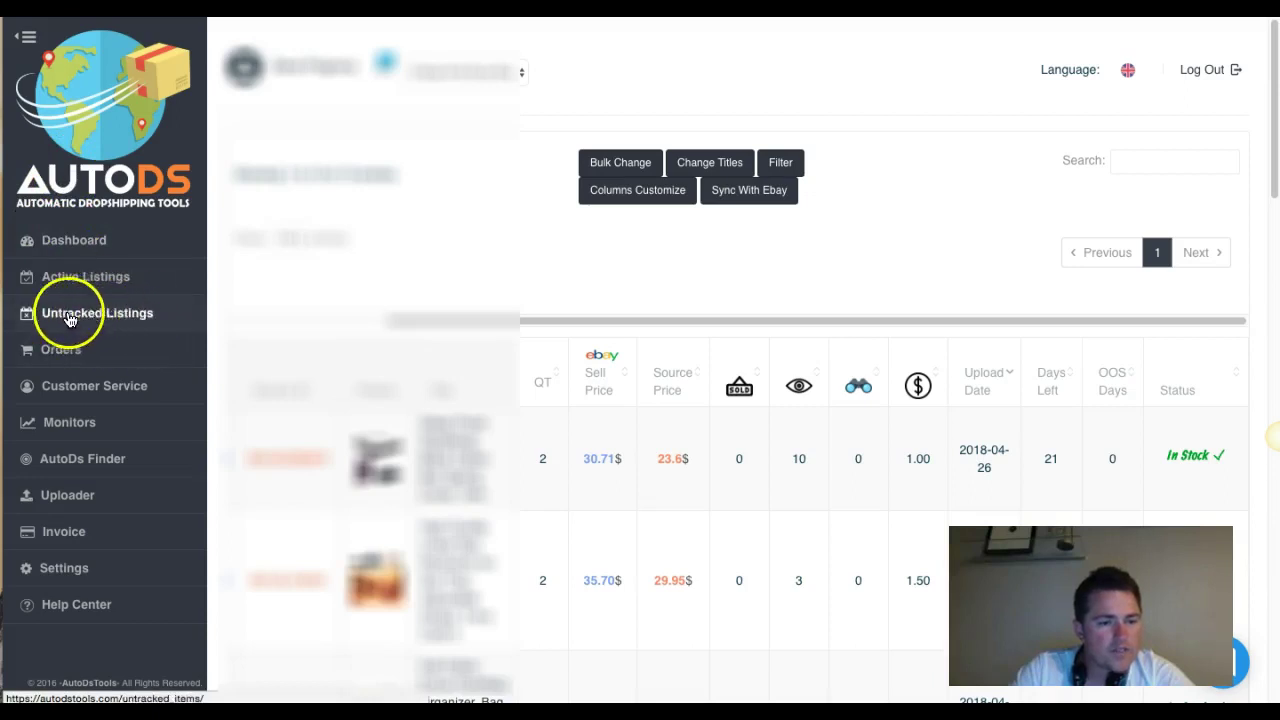
Step: View the available status options for the newest order in Orders, and open the customer service cancellations
{"action": "left_click", "coordinate": [62, 352]}
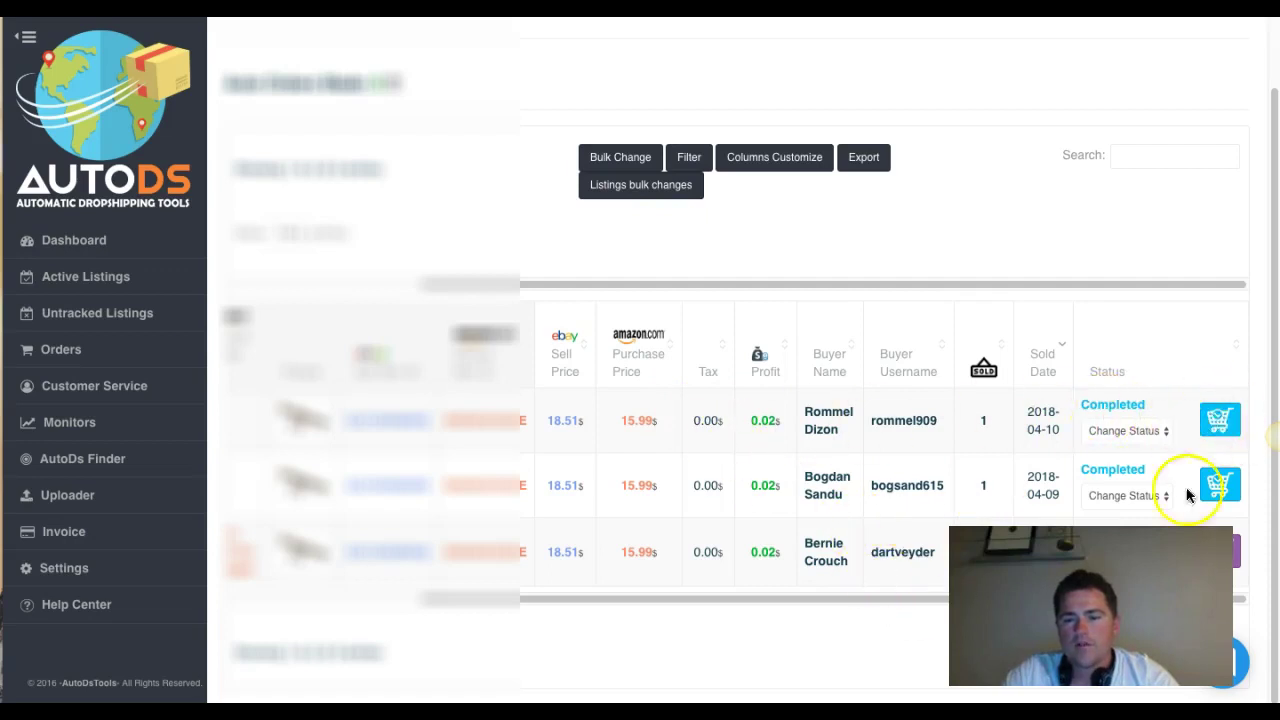
{"action": "left_click", "coordinate": [1157, 432]}
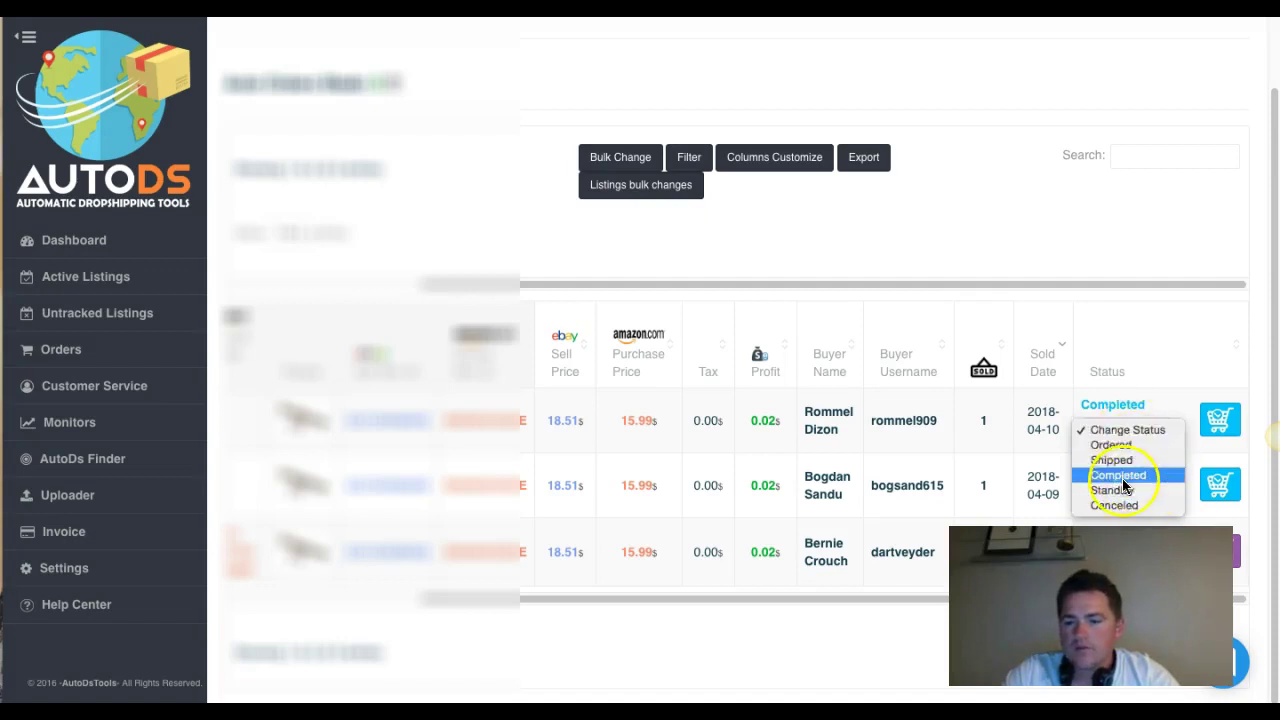
{"action": "left_click", "coordinate": [1158, 245]}
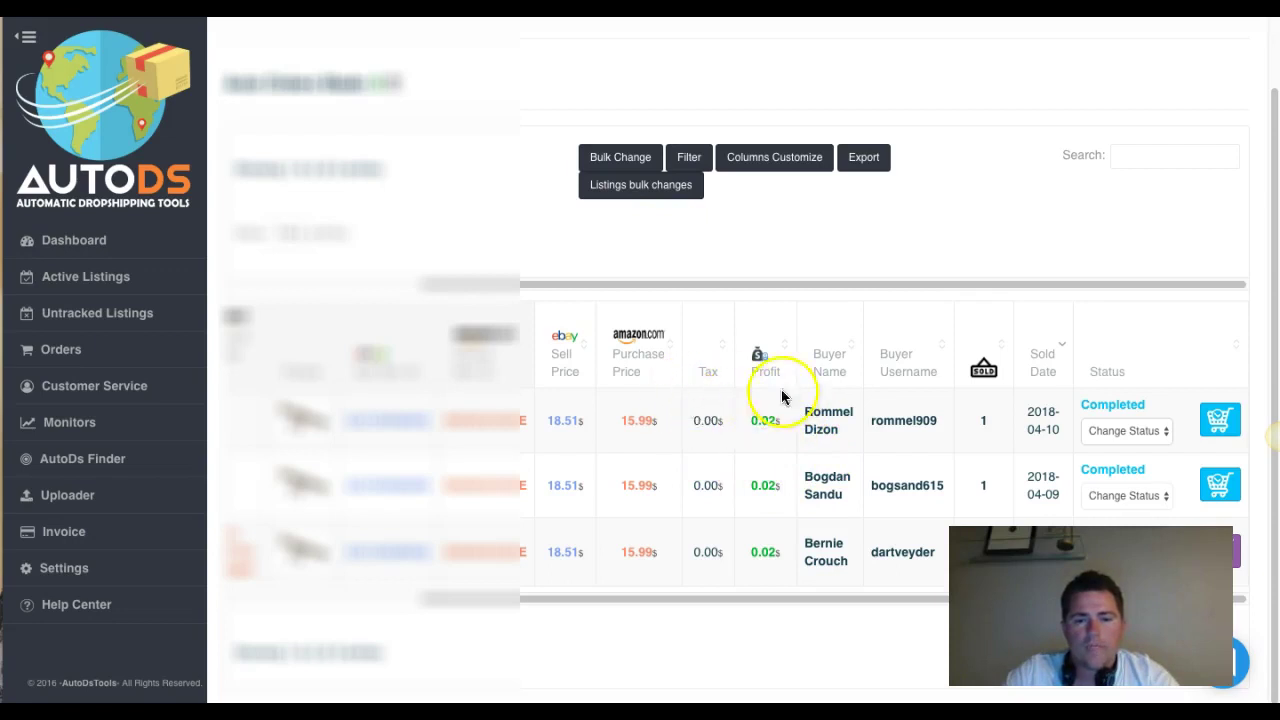
{"action": "left_click", "coordinate": [112, 444]}
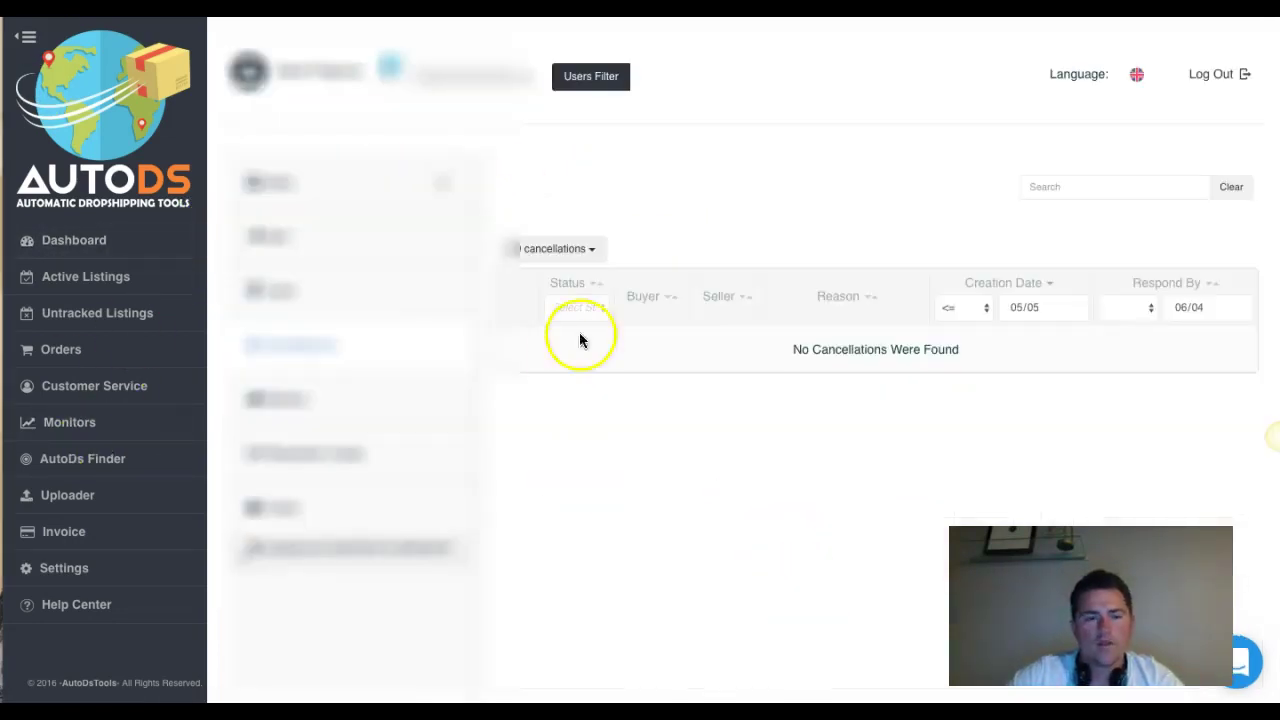
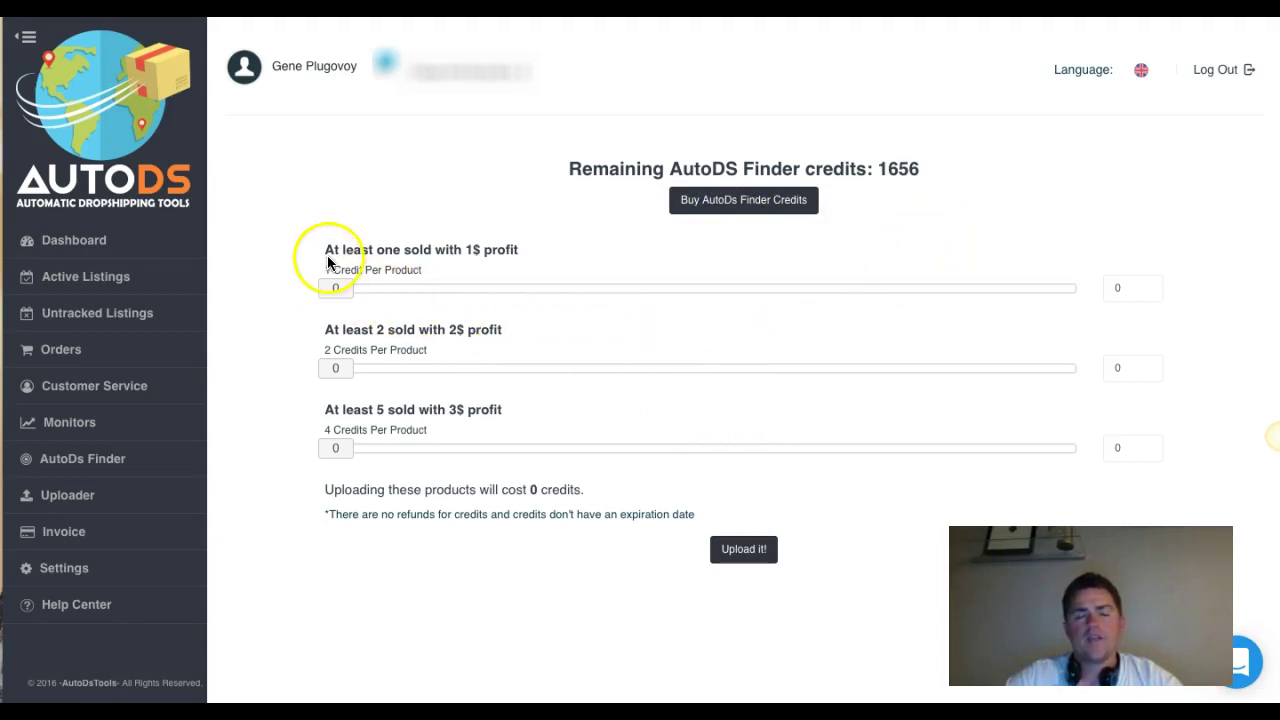
Step: Try 224 and 1000 products for the at-least-one-sold, 1$ profit tier, and reset it to 0
{"action": "left_click", "coordinate": [474, 251]}
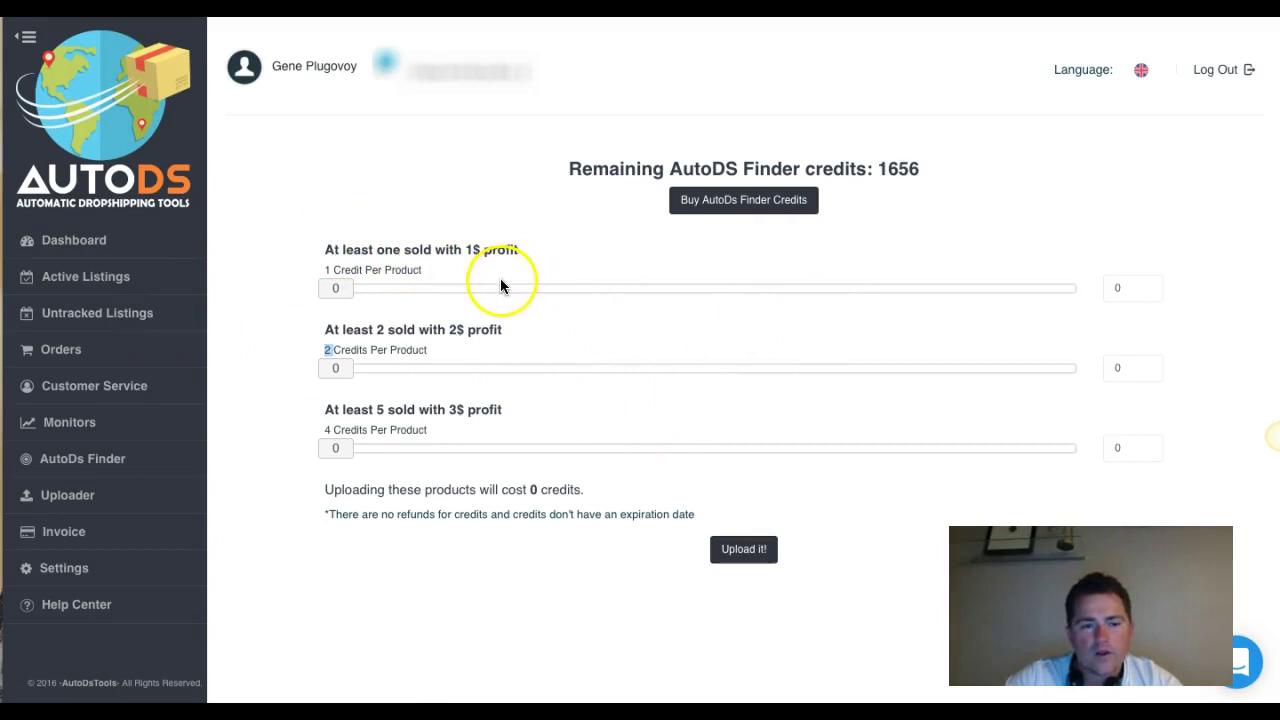
{"action": "left_click_drag", "start_coordinate": [348, 293], "coordinate": [494, 289]}
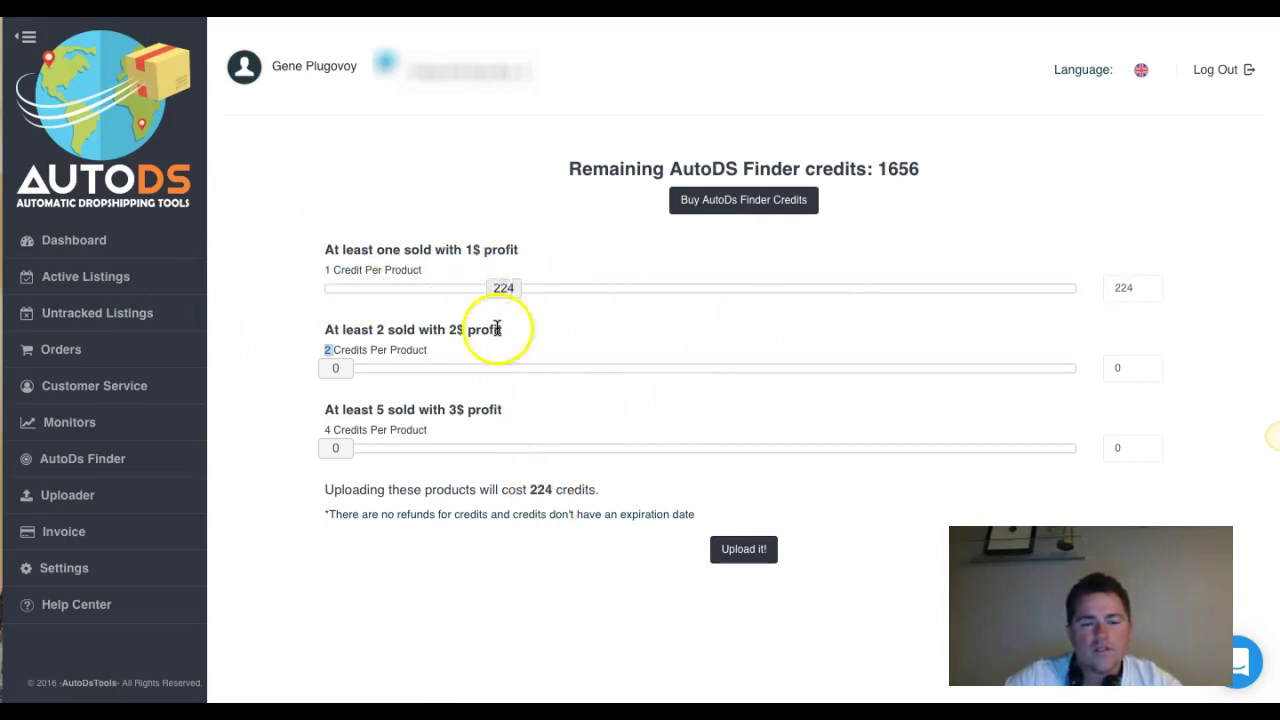
{"action": "left_click_drag", "start_coordinate": [577, 304], "coordinate": [1194, 311]}
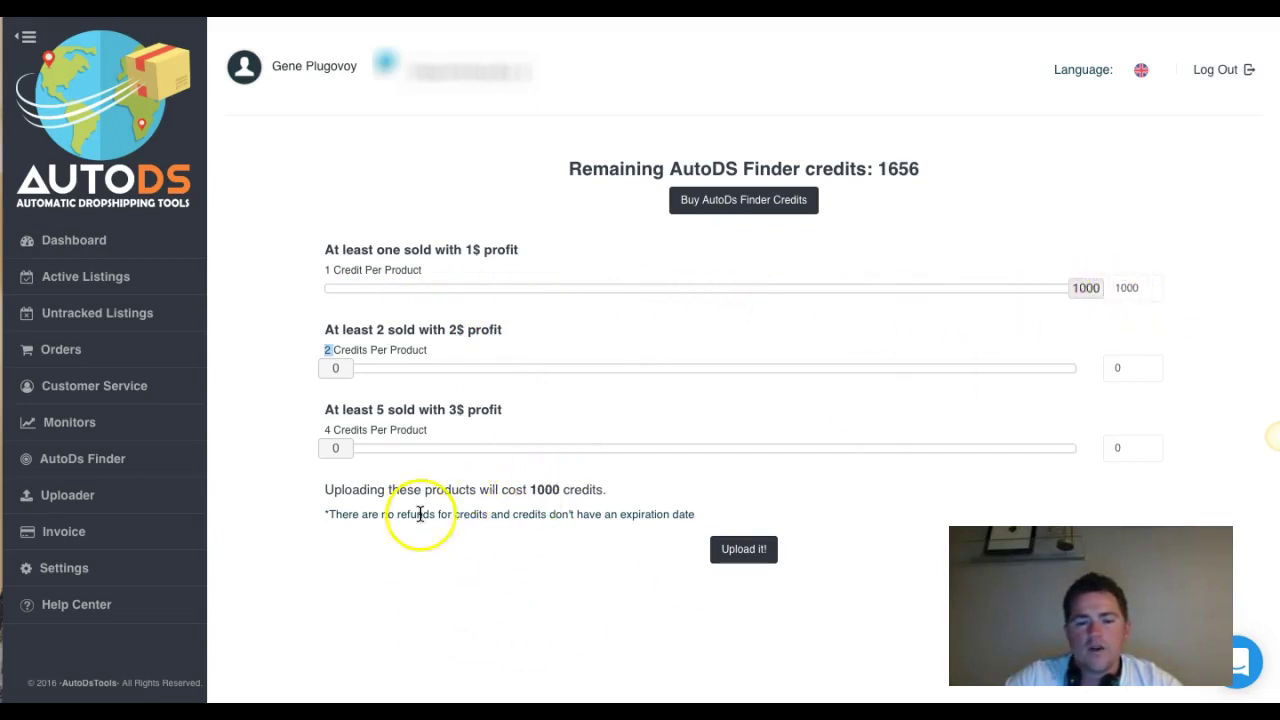
{"action": "left_click_drag", "start_coordinate": [1085, 288], "coordinate": [266, 311]}
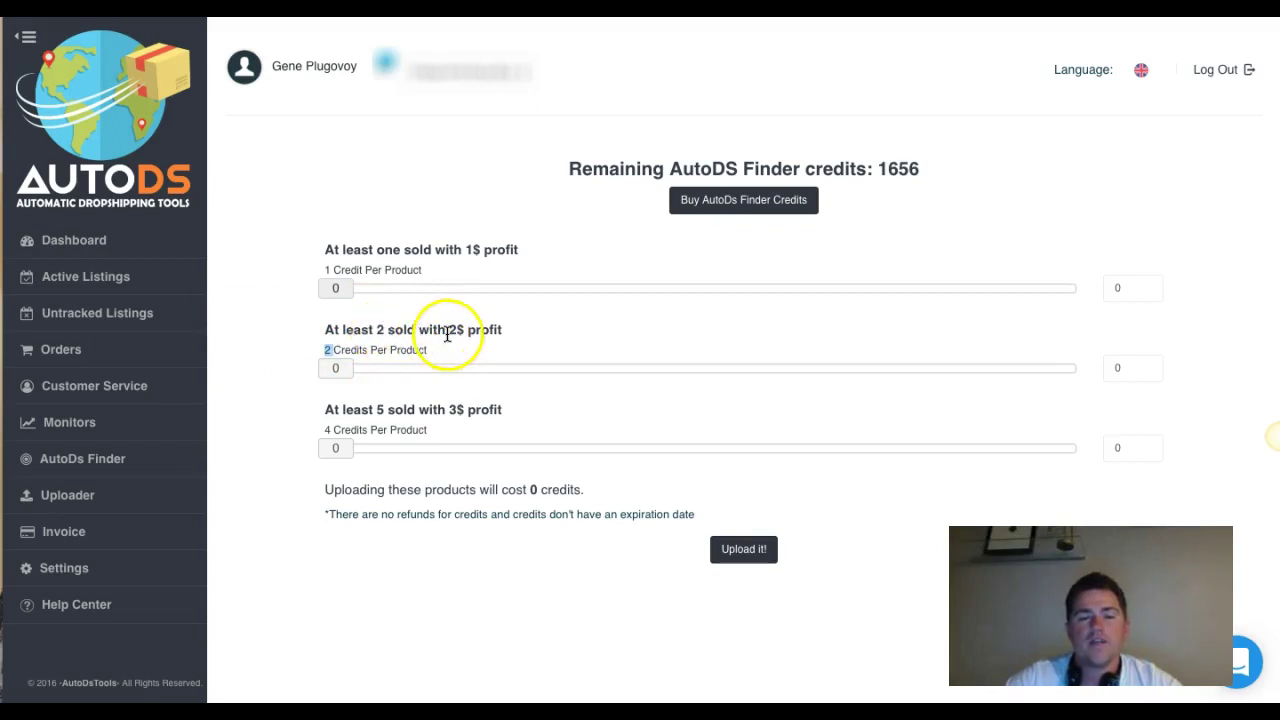
Step: Try the maximum for the 2$ profit tier and 1000 and 222 products for the 3$ profit tier, resetting both to 0
{"action": "left_click_drag", "start_coordinate": [321, 368], "coordinate": [1275, 368]}
{"action": "left_click_drag", "start_coordinate": [1085, 372], "coordinate": [261, 357]}
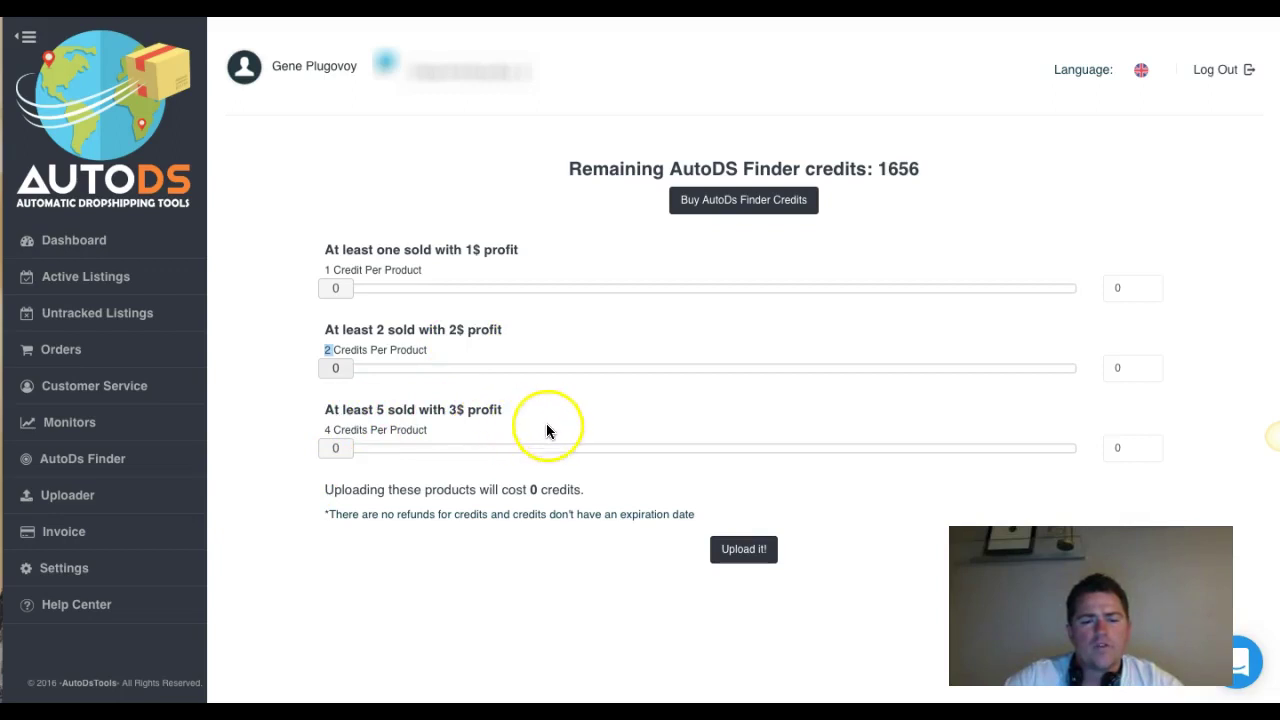
{"action": "left_click_drag", "start_coordinate": [331, 448], "coordinate": [1228, 488]}
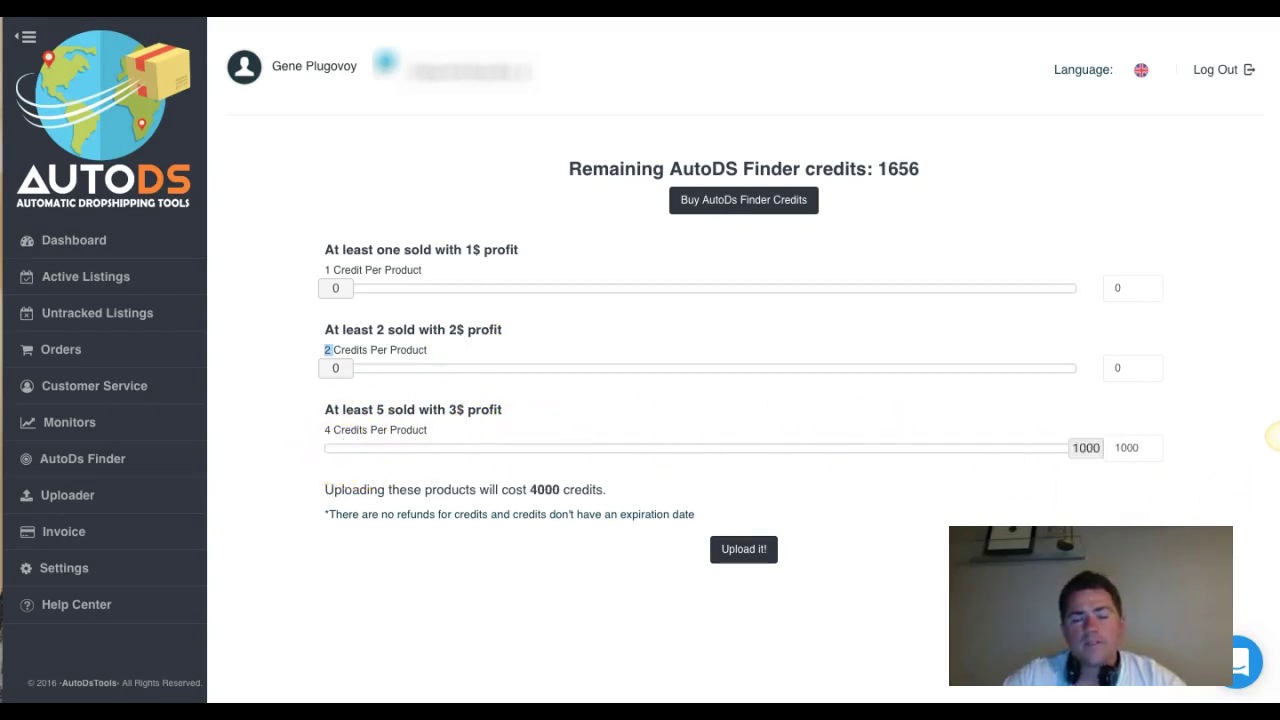
{"action": "left_click", "coordinate": [494, 448]}
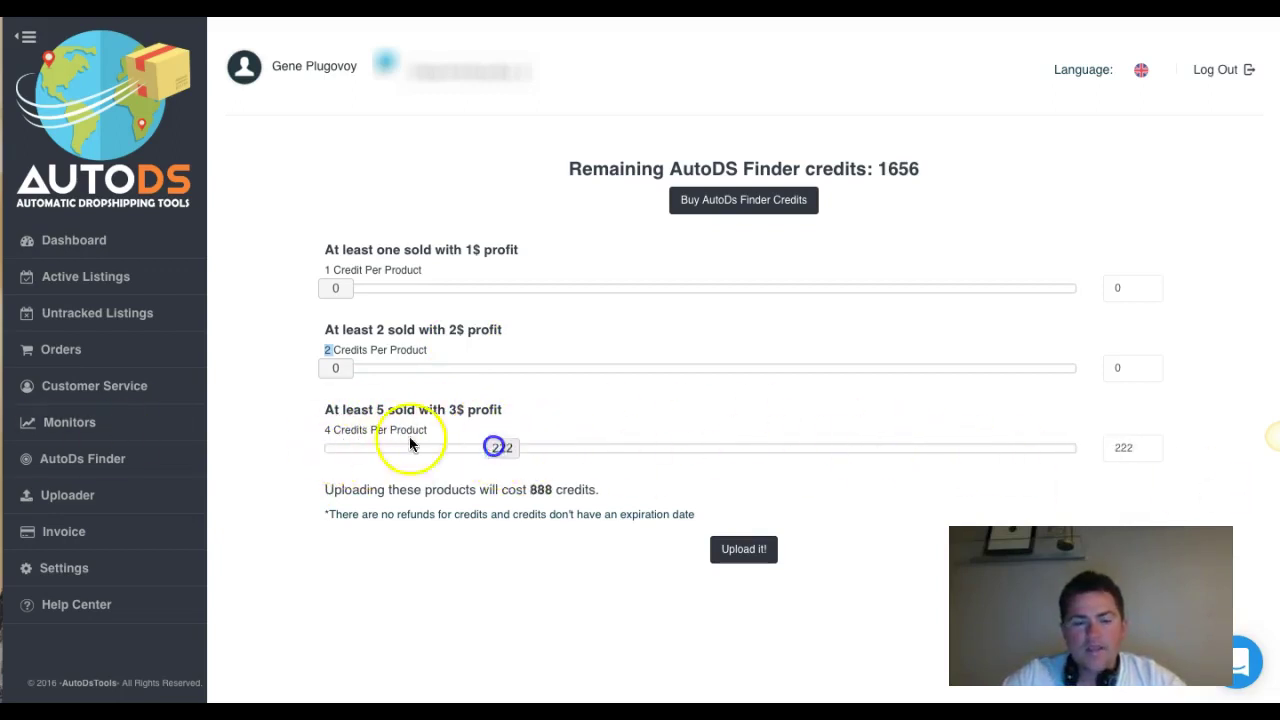
{"action": "left_click", "coordinate": [288, 443]}
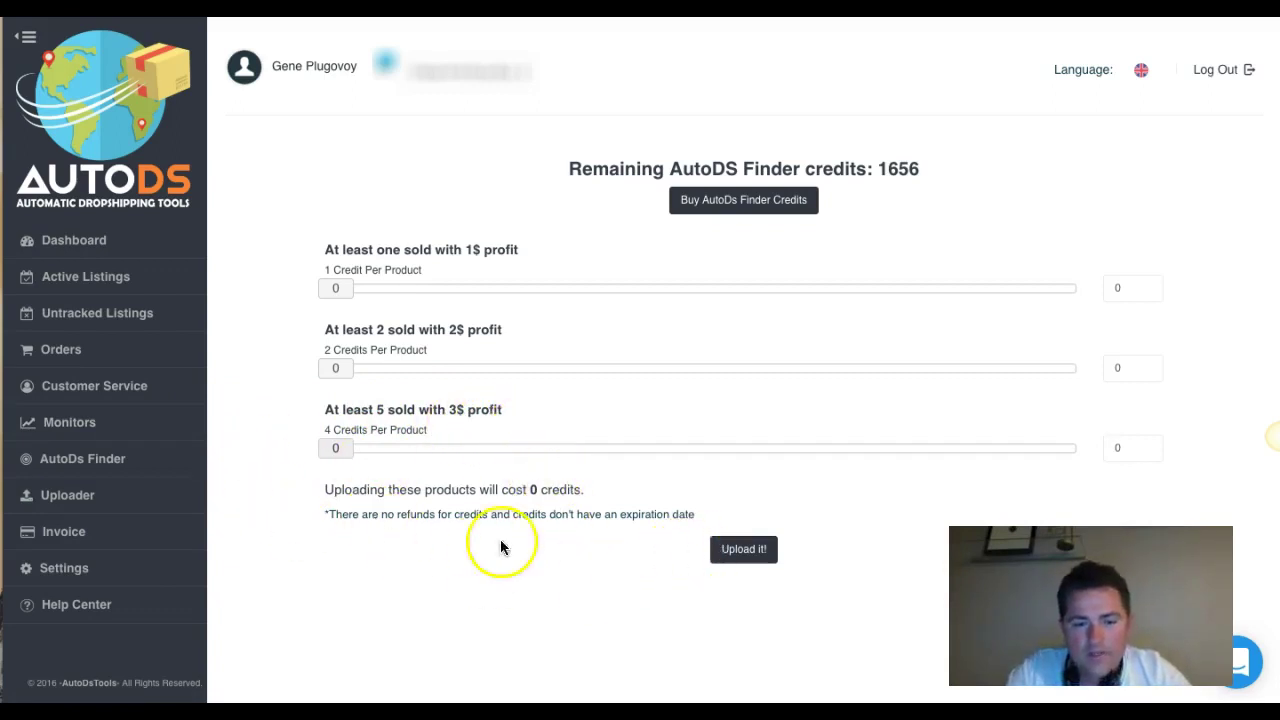
Step: Set the at-least-5-sold, 3$ profit tier to 20 products and send them to the bulk uploader
{"action": "left_click", "coordinate": [415, 451]}
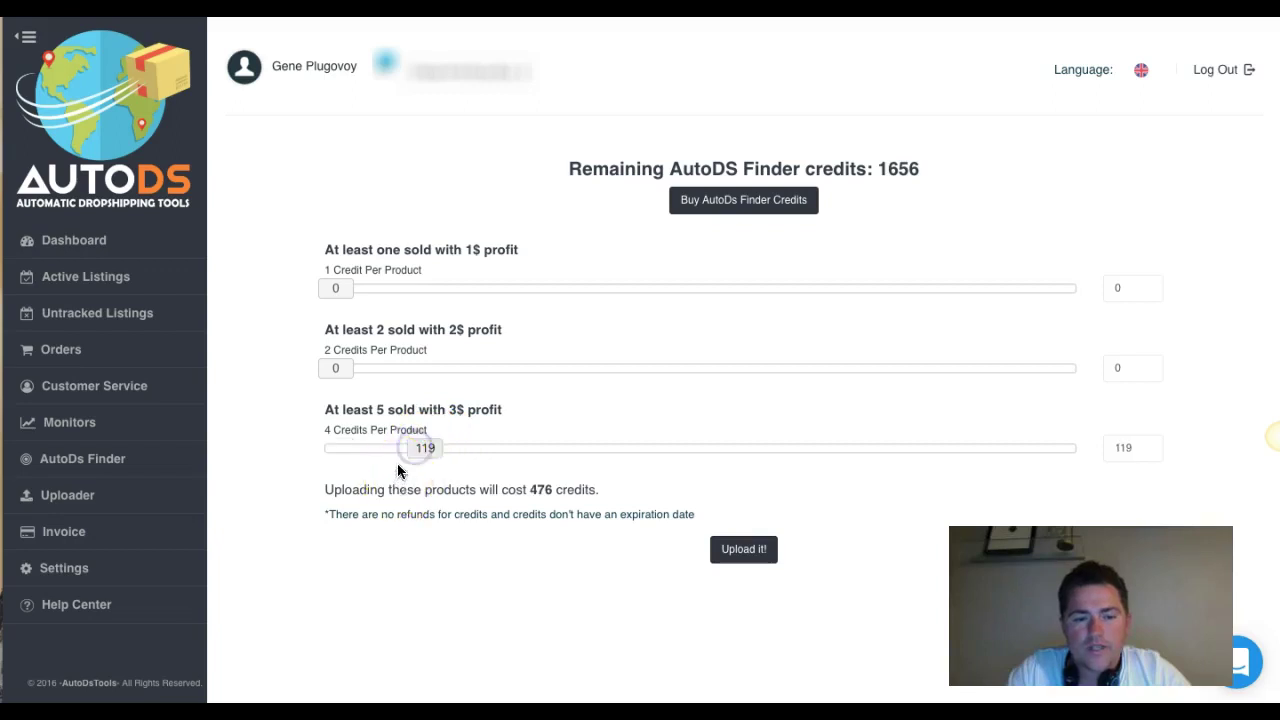
{"action": "left_click_drag", "start_coordinate": [375, 456], "coordinate": [363, 455]}
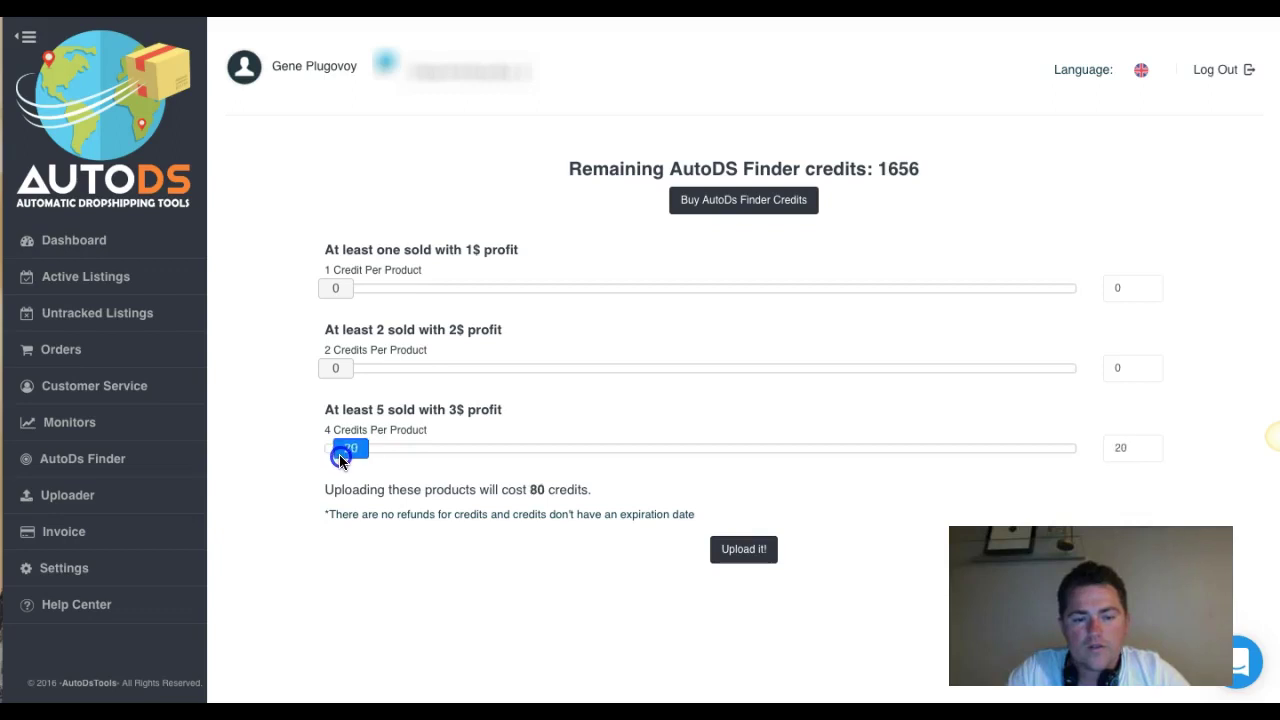
{"action": "left_click", "coordinate": [755, 556]}
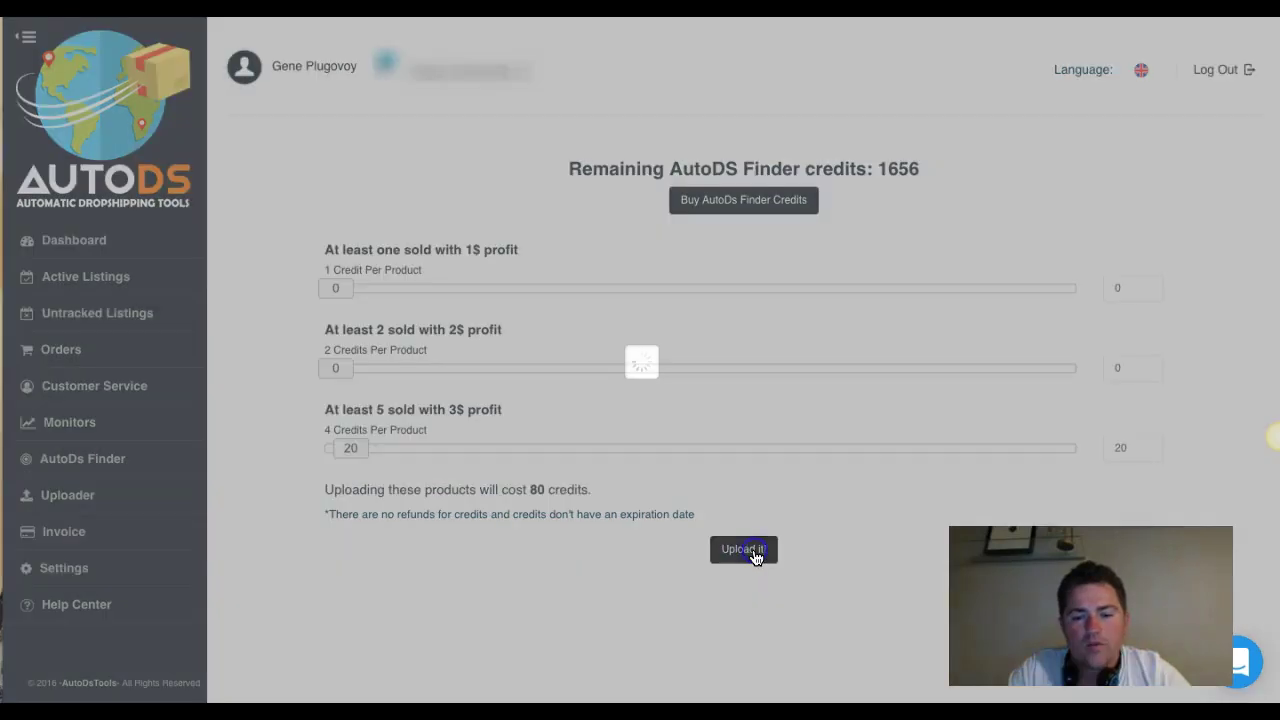
{"action": "left_click", "coordinate": [749, 576]}
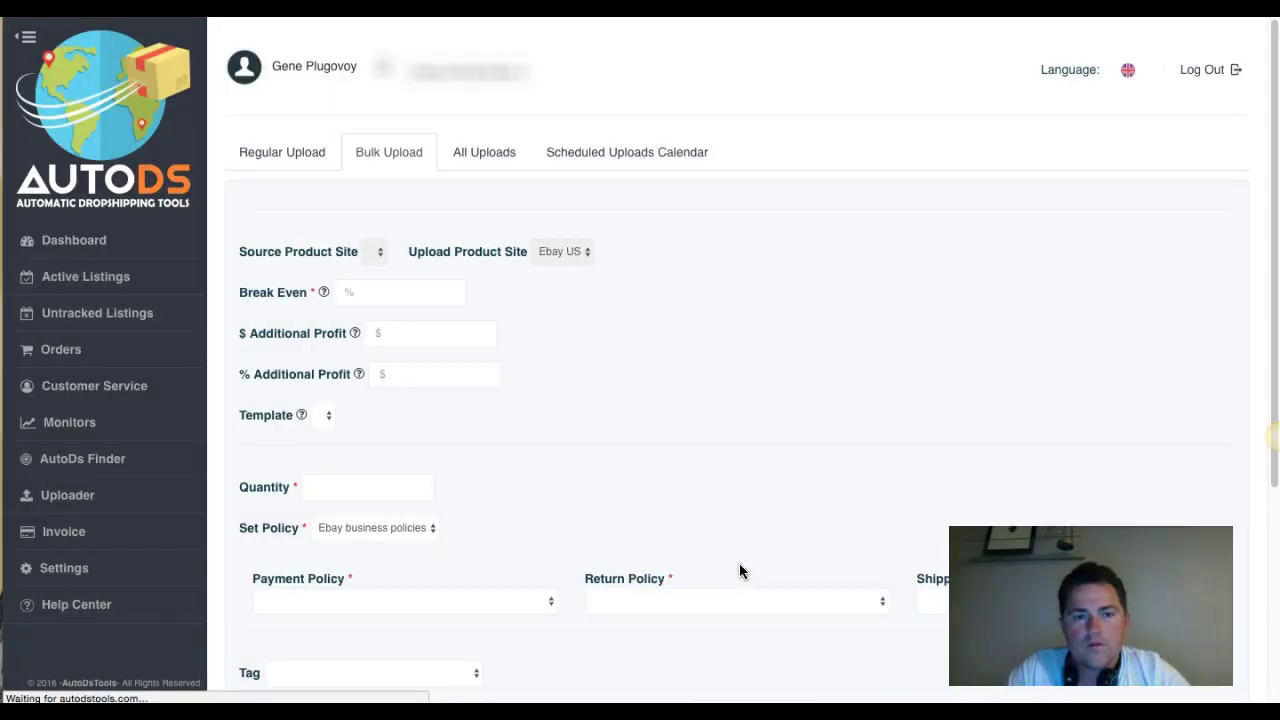
{"action": "left_click", "coordinate": [731, 558]}
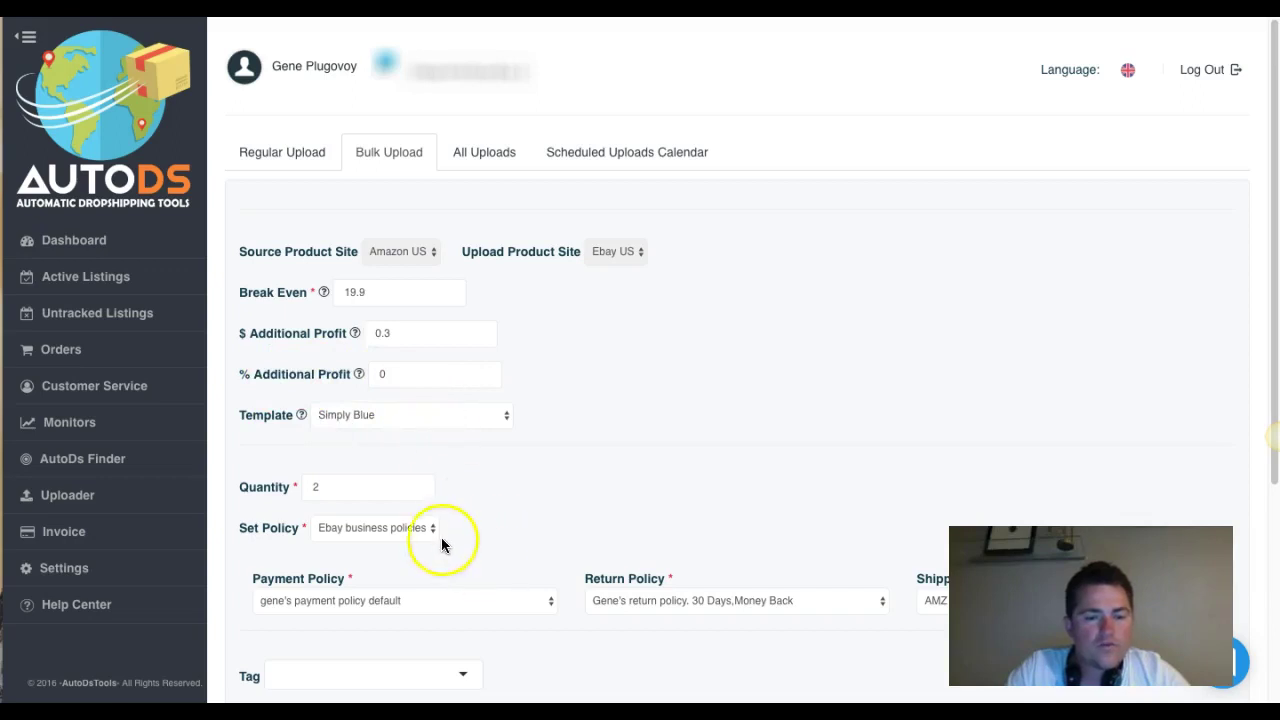
Step: Review the bulk upload settings through to the listing options, and return to the AutoDS Finder page
{"action": "scroll", "coordinate": [443, 543], "scroll_direction": "down", "scroll_amount": 3}
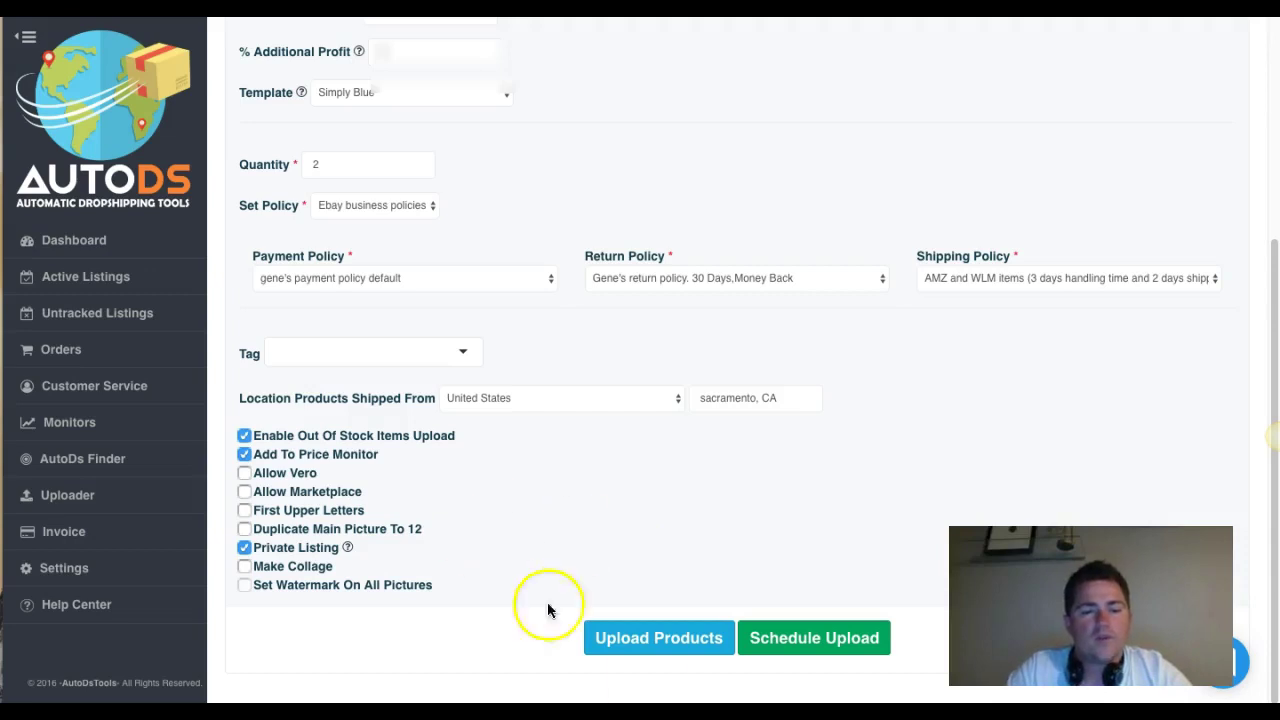
{"action": "scroll", "coordinate": [614, 541], "scroll_direction": "up", "scroll_amount": 1}
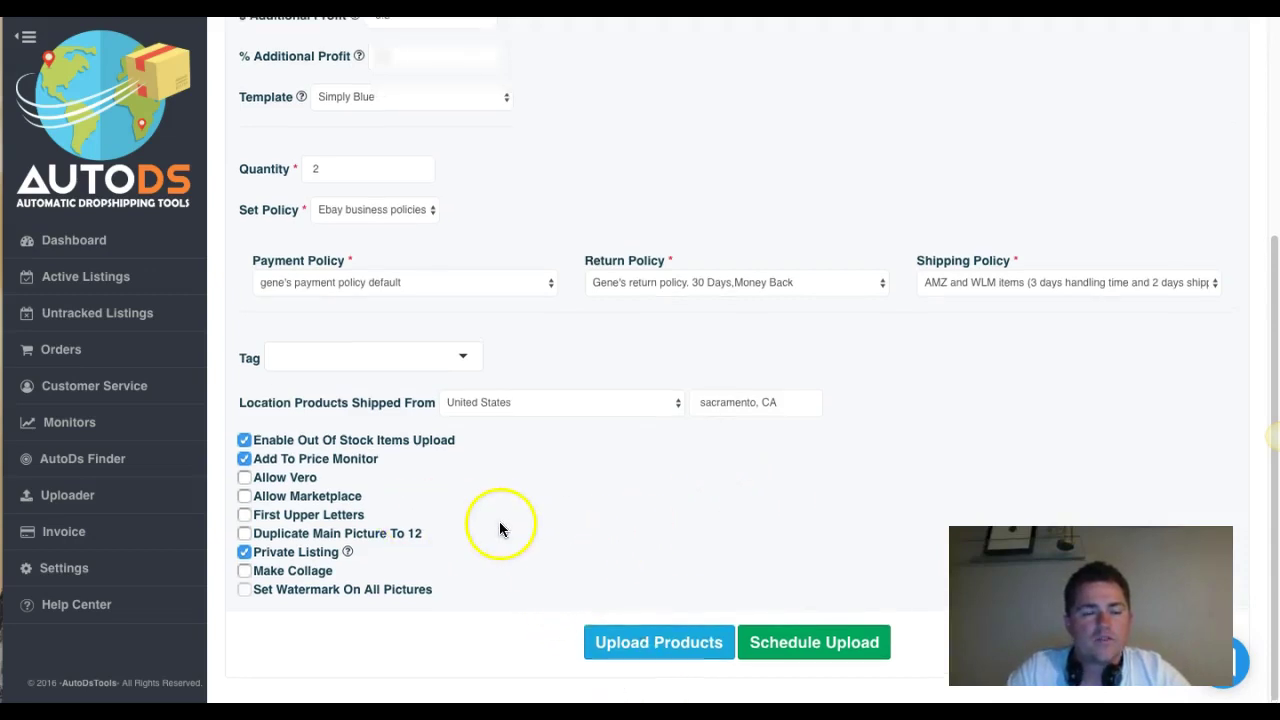
{"action": "scroll", "coordinate": [471, 523], "scroll_direction": "up", "scroll_amount": 3}
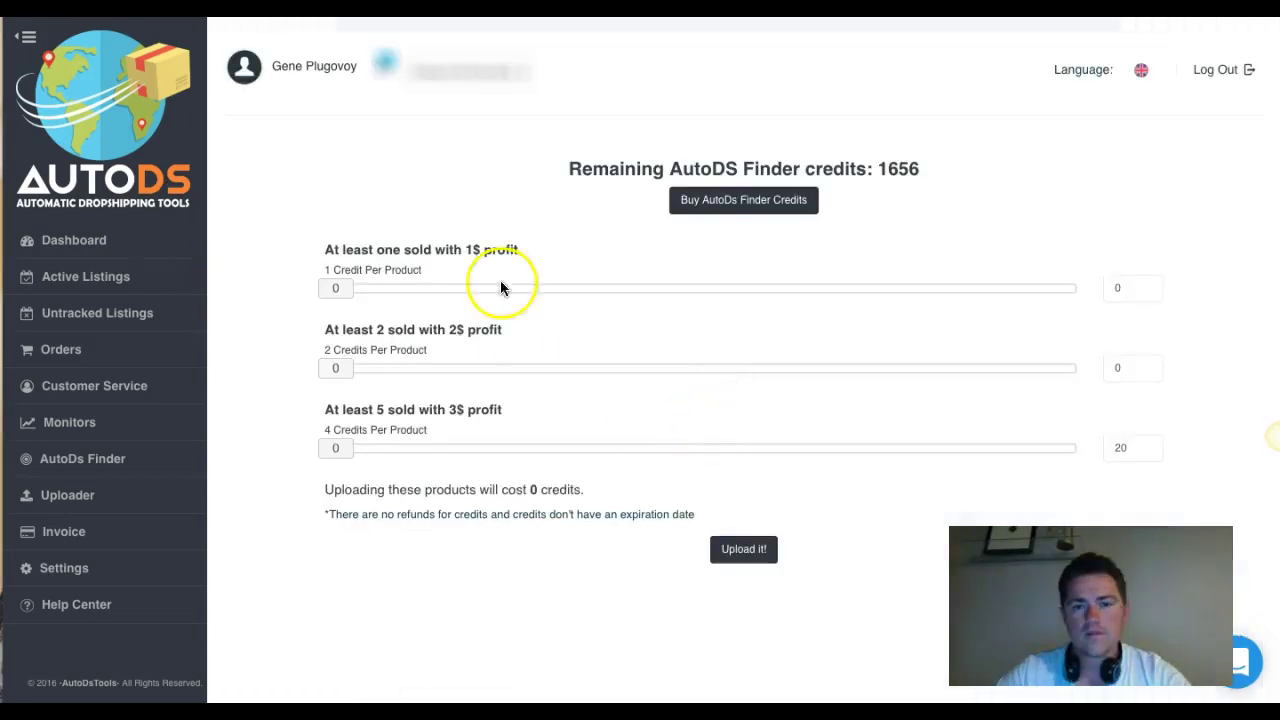
Step: Open the AutoDS Finder credit purchase options and try a quantity of 1000 for the 1,000-credit package
{"action": "left_click", "coordinate": [720, 205]}
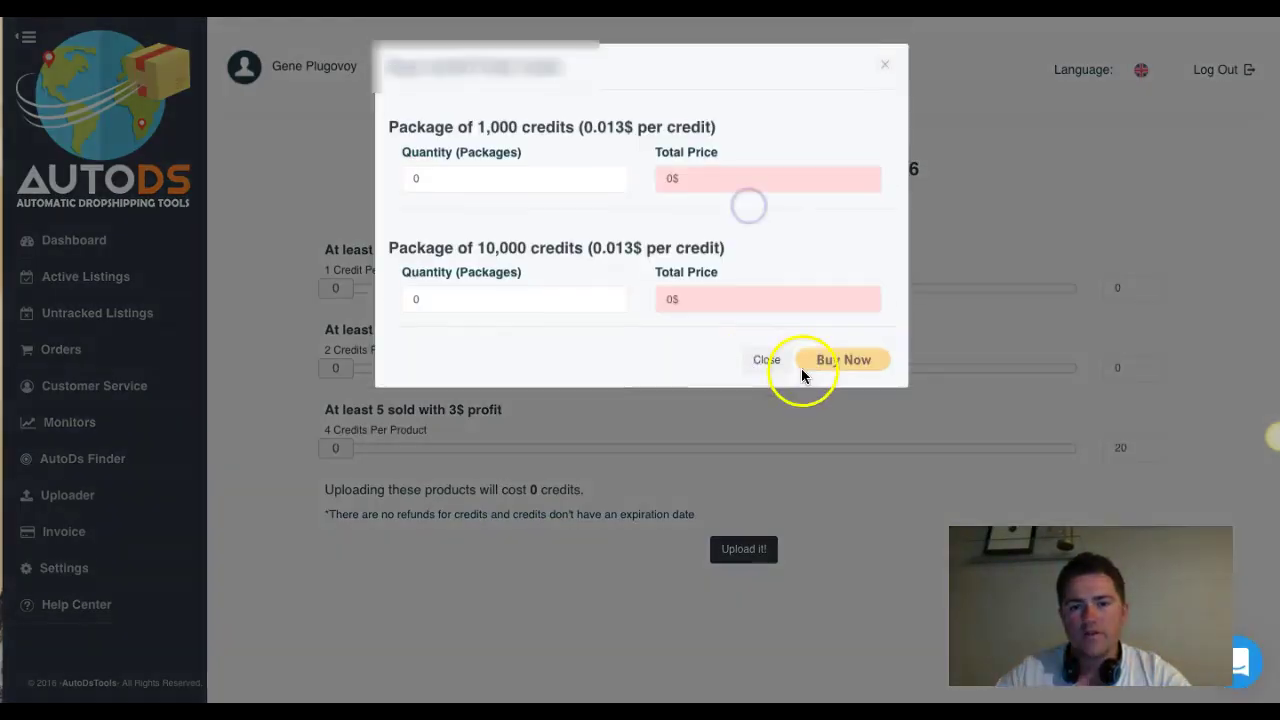
{"action": "left_click", "coordinate": [522, 184]}
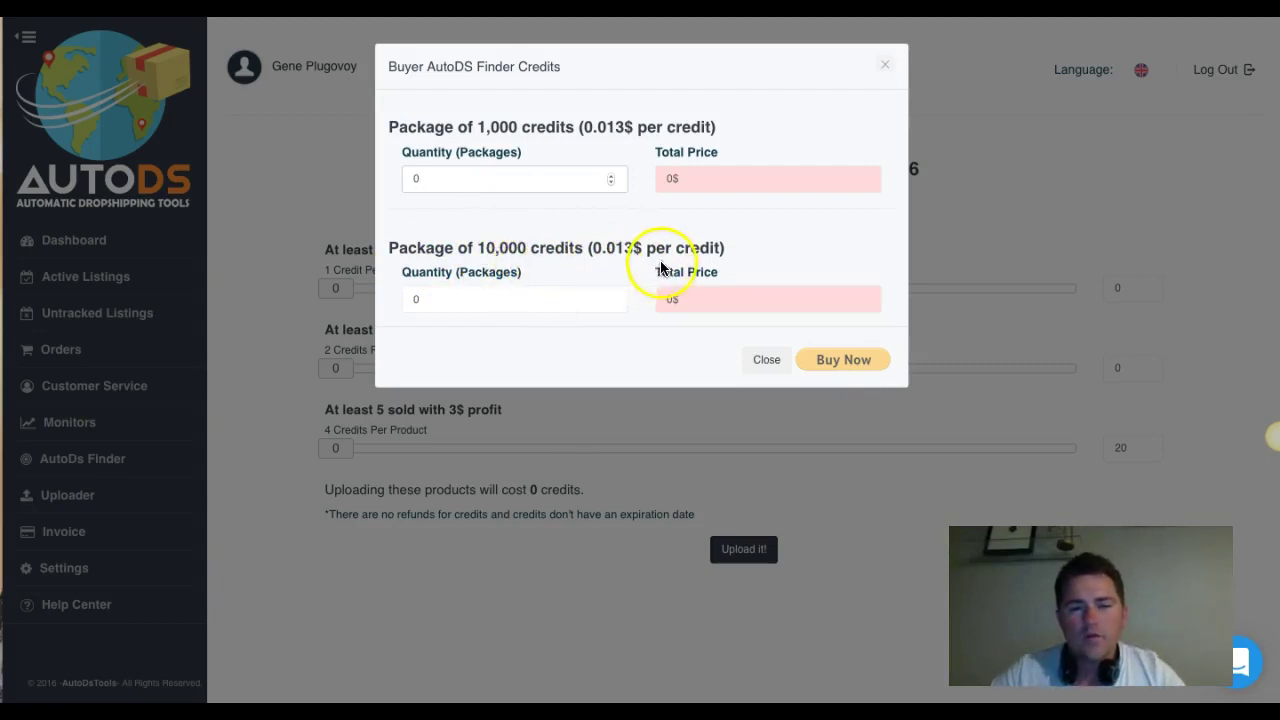
{"action": "left_click_drag", "start_coordinate": [491, 182], "coordinate": [323, 154]}
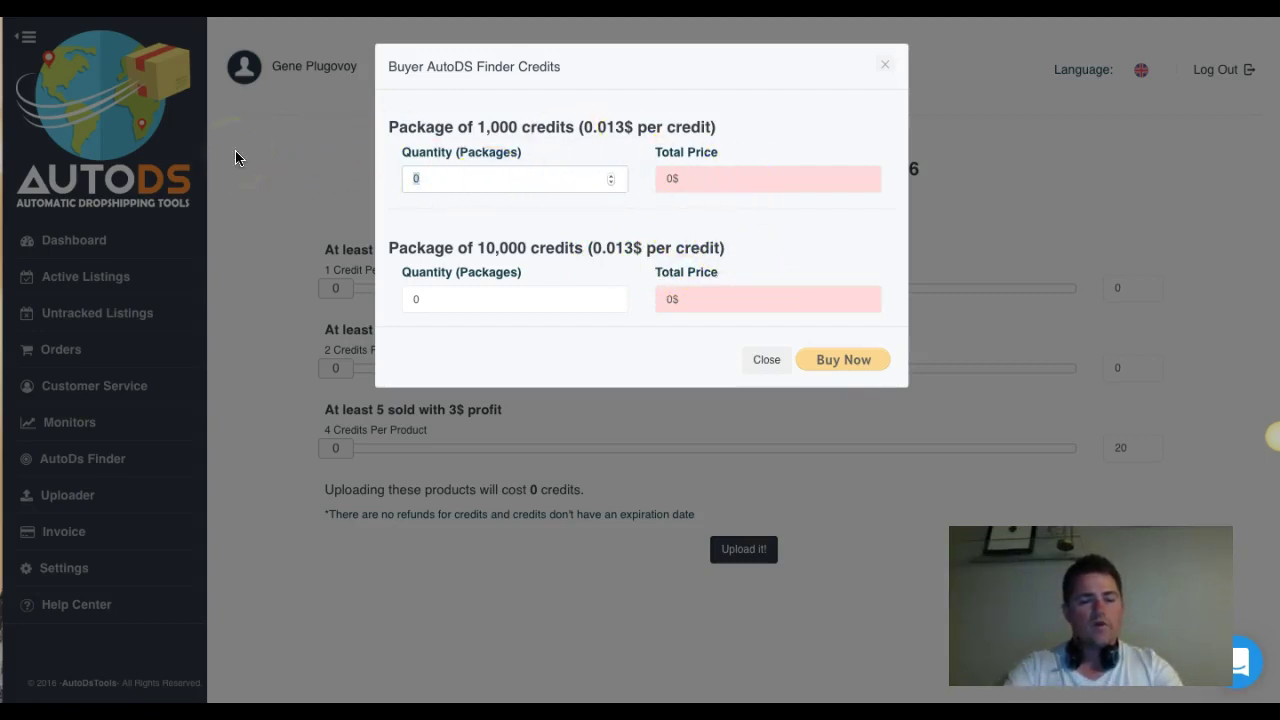
{"action": "type", "text": "1000"}
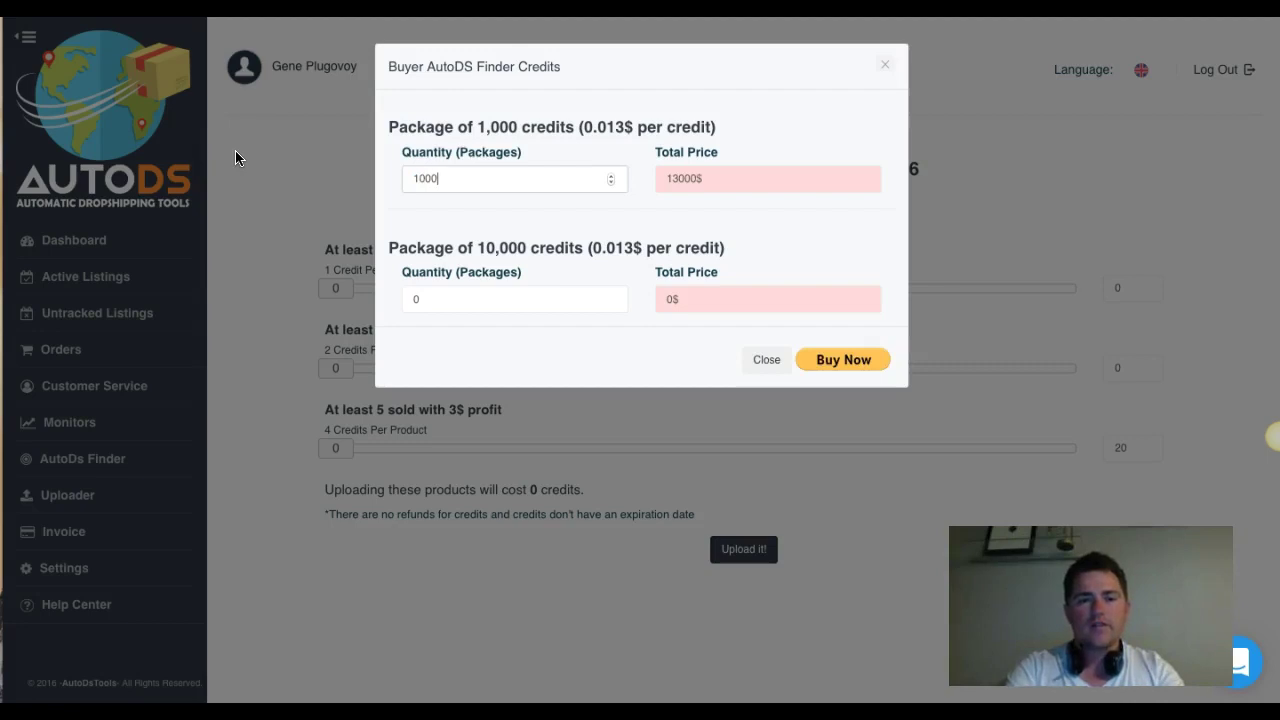
Step: Clear the 1,000-credit package quantity and set it to 1 to check the price of one package
{"action": "left_click", "coordinate": [709, 214]}
{"action": "left_click_drag", "start_coordinate": [515, 185], "coordinate": [355, 182]}
{"action": "key", "text": "BackSpace"}
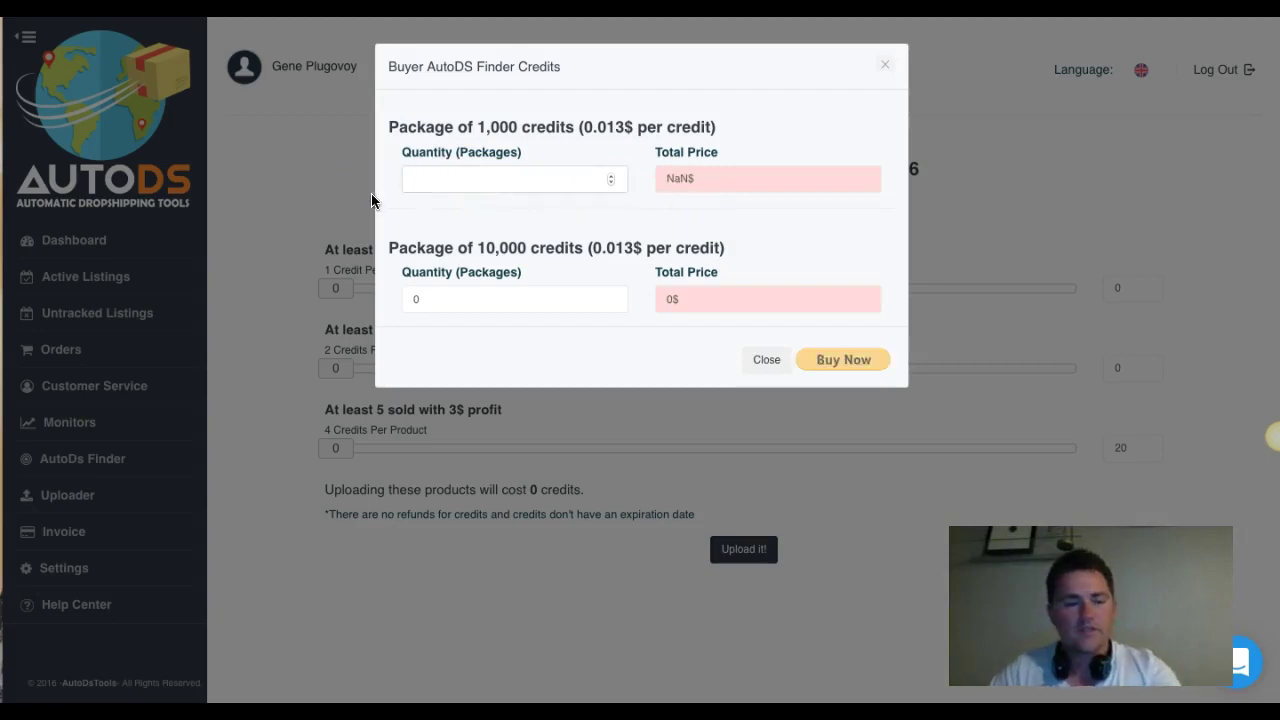
{"action": "type", "text": "1"}
{"action": "left_click", "coordinate": [477, 206]}
{"action": "left_click", "coordinate": [484, 147]}
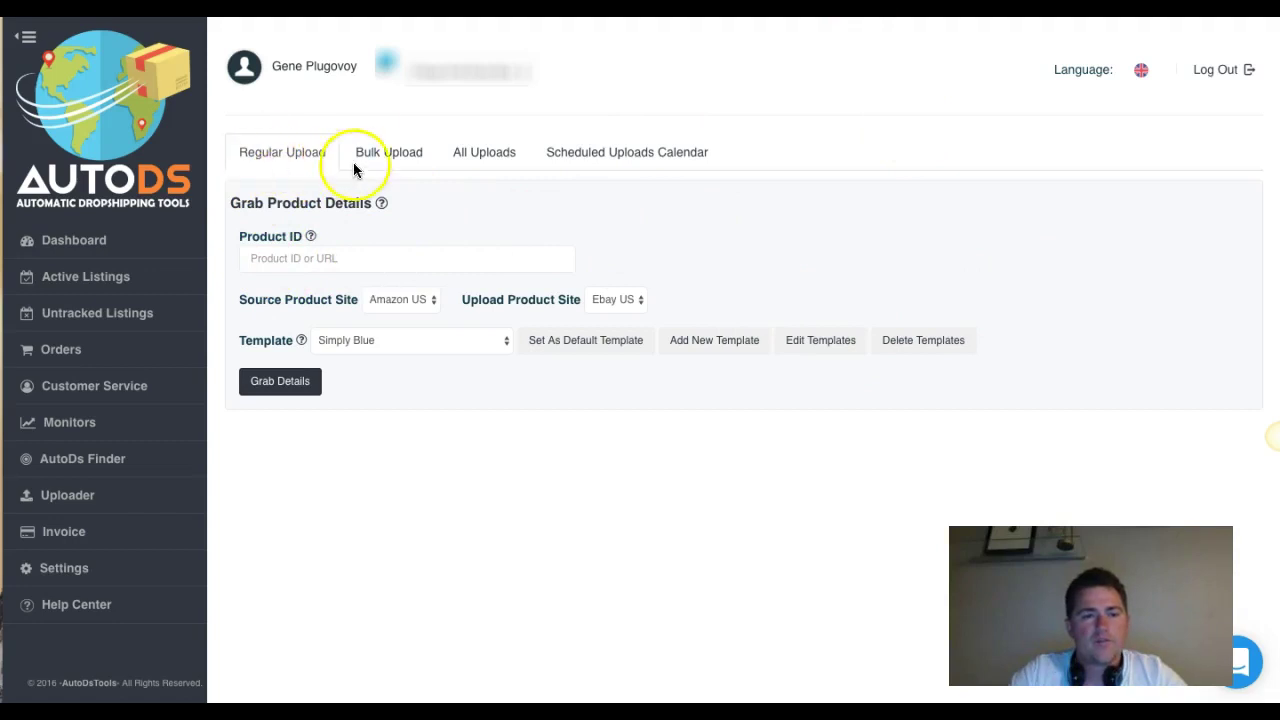
Step: Look through the uploader's bulk, regular and scheduled calendar pages, and return to the regular upload form
{"action": "left_click", "coordinate": [402, 152]}
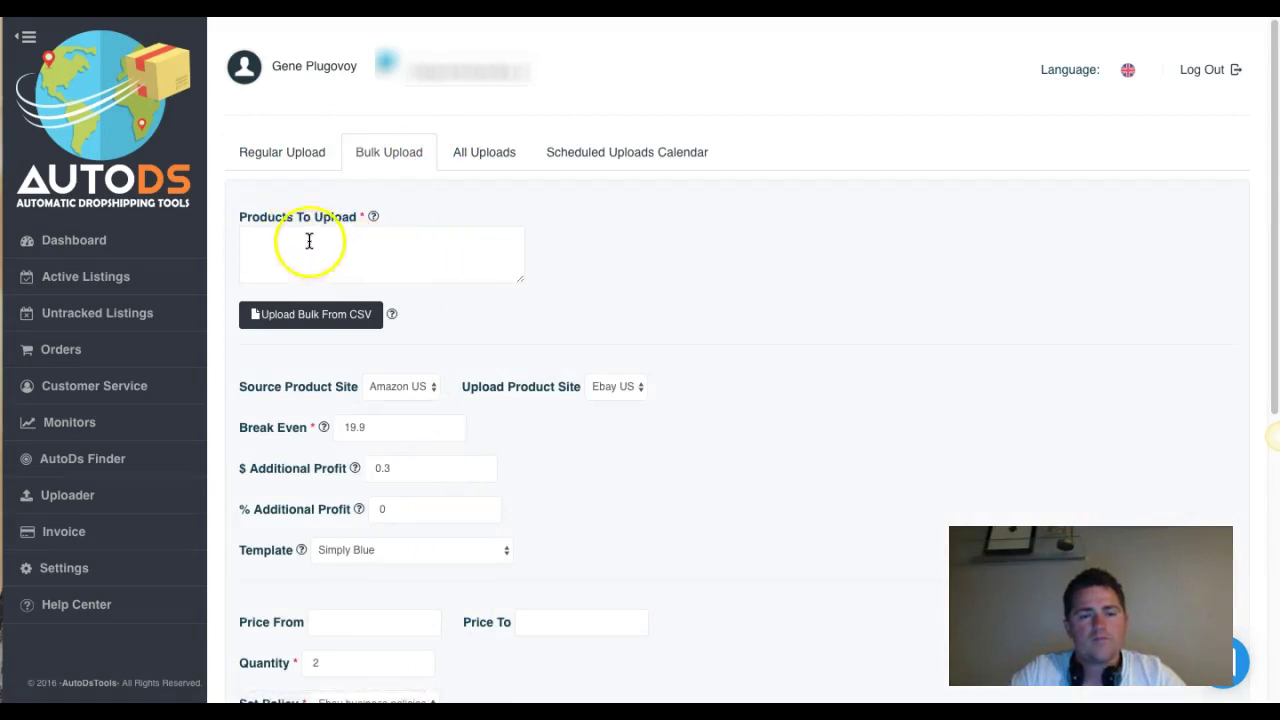
{"action": "left_click", "coordinate": [268, 158]}
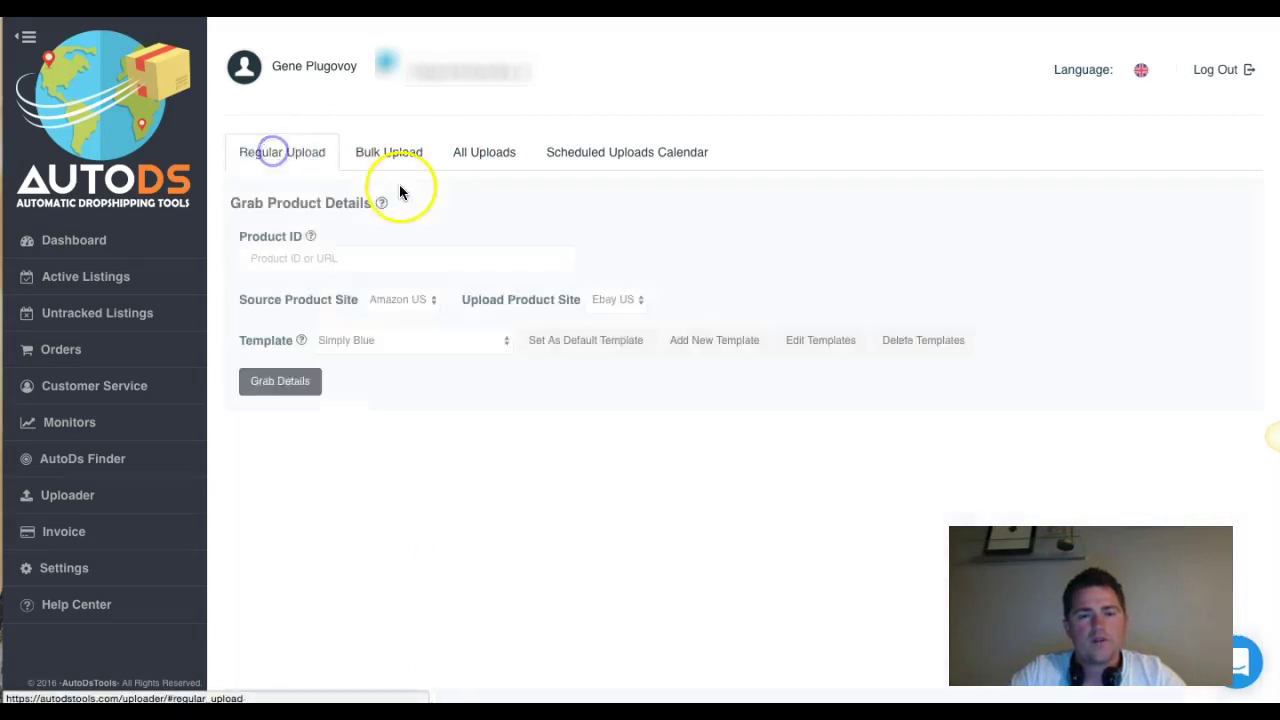
{"action": "left_click", "coordinate": [626, 157]}
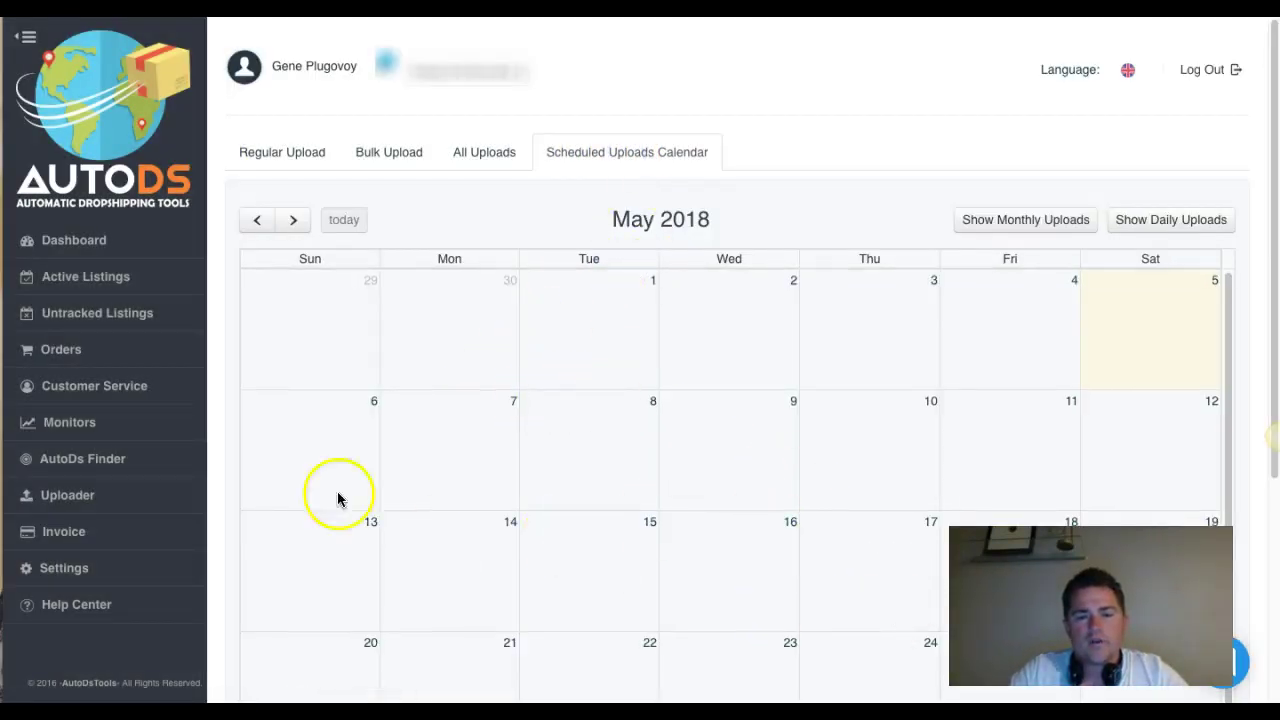
{"action": "left_click", "coordinate": [278, 150]}
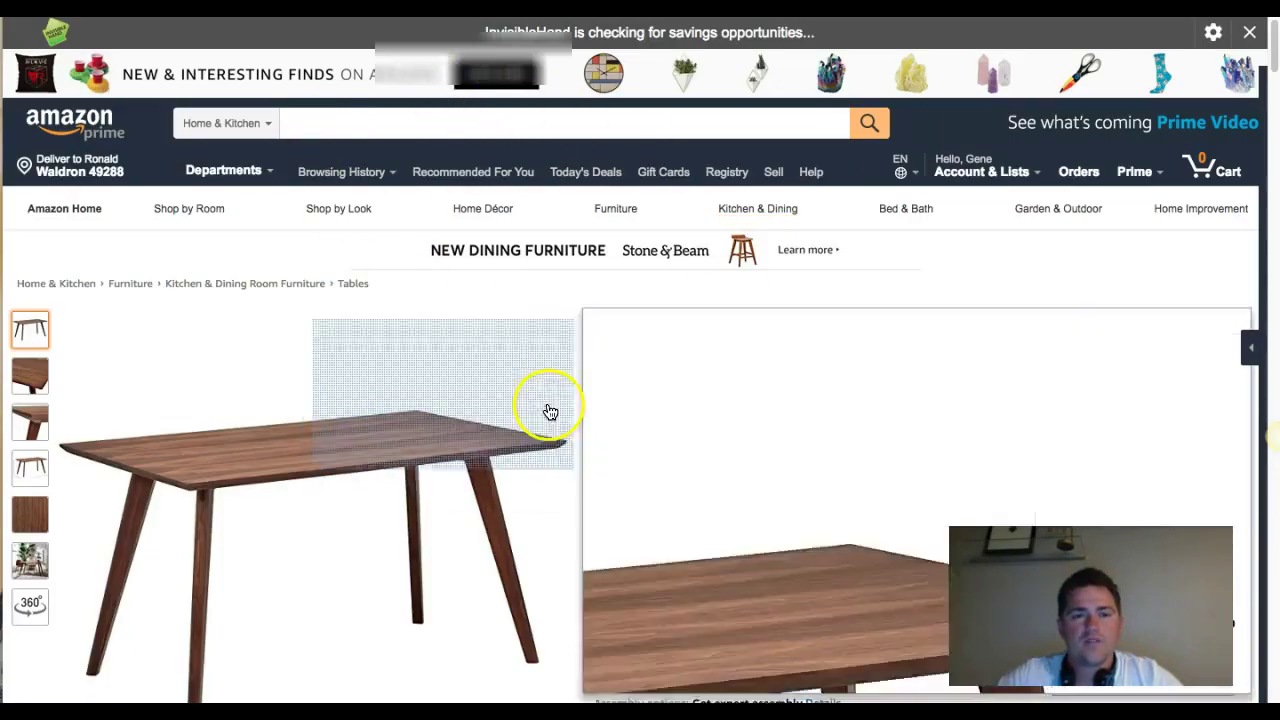
Step: Copy the dining table's ASIN from the product information on its Amazon page
{"action": "scroll", "coordinate": [437, 363], "scroll_direction": "down", "scroll_amount": 10}
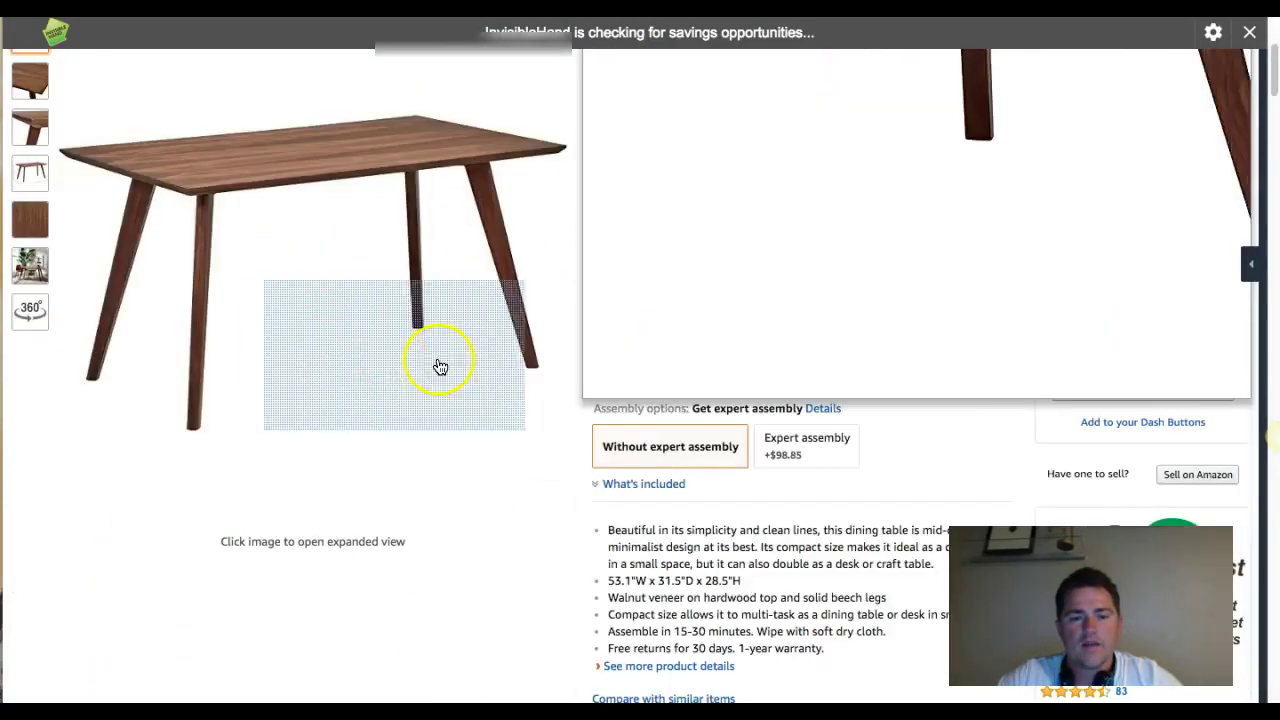
{"action": "scroll", "coordinate": [516, 380], "scroll_direction": "down", "scroll_amount": 9}
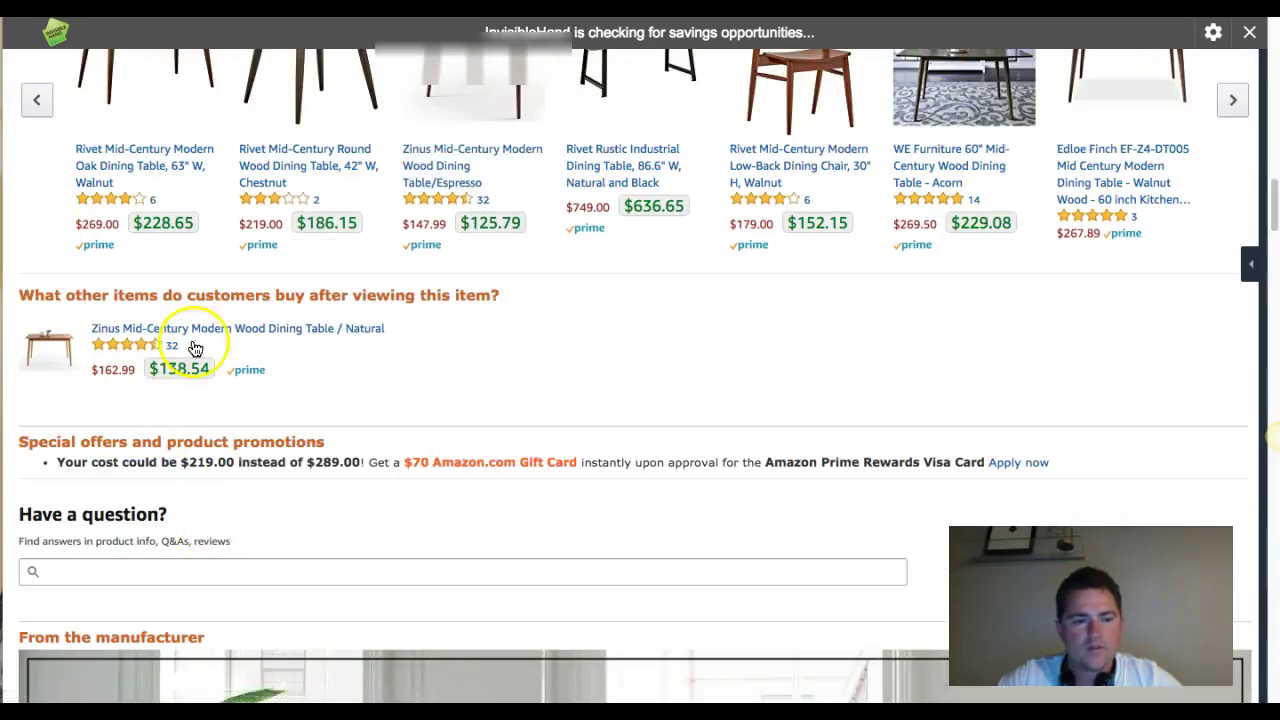
{"action": "scroll", "coordinate": [229, 337], "scroll_direction": "down", "scroll_amount": 4}
{"action": "scroll", "coordinate": [314, 377], "scroll_direction": "up", "scroll_amount": 9}
{"action": "scroll", "coordinate": [558, 388], "scroll_direction": "up", "scroll_amount": 8}
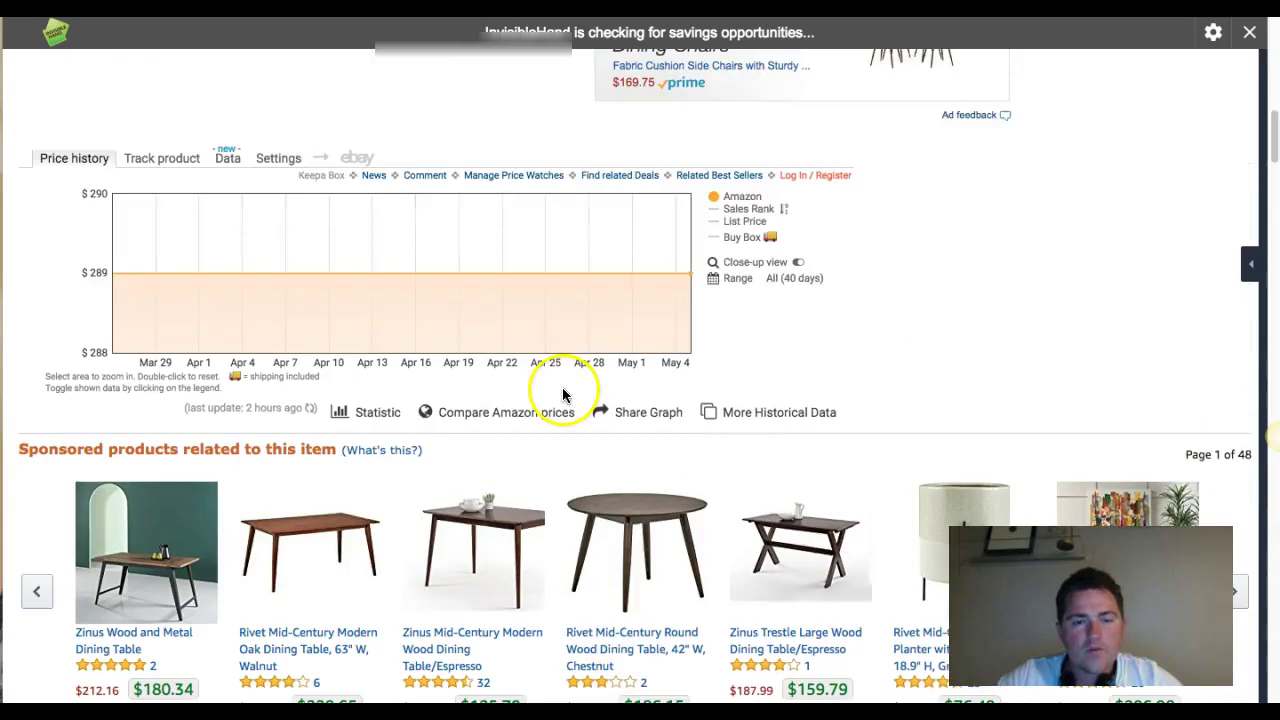
{"action": "scroll", "coordinate": [523, 386], "scroll_direction": "down", "scroll_amount": 15}
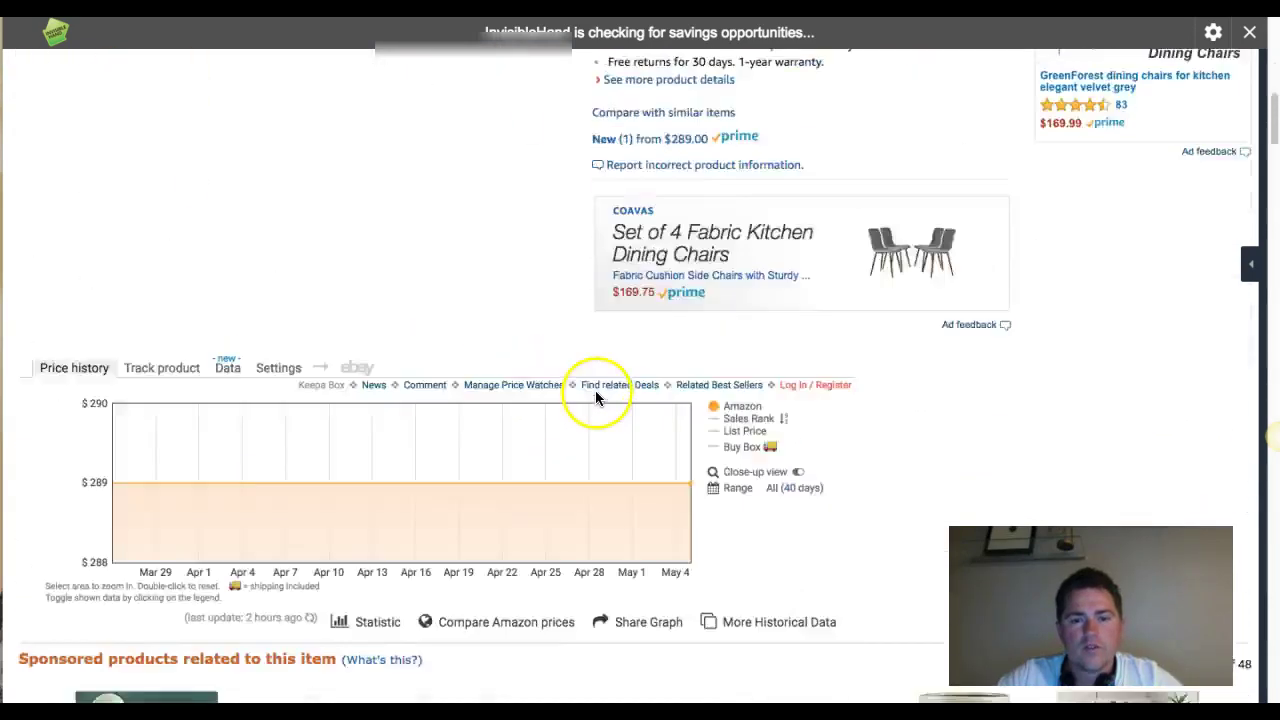
{"action": "scroll", "coordinate": [584, 379], "scroll_direction": "down", "scroll_amount": 5}
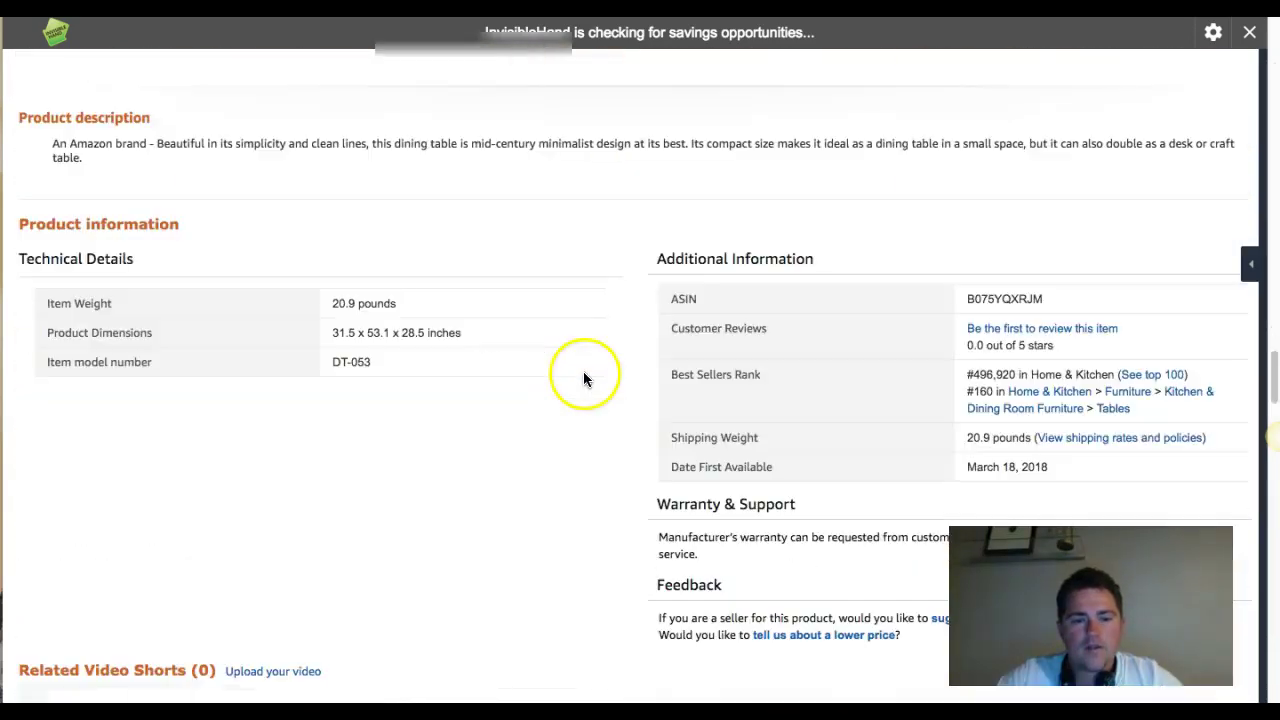
{"action": "scroll", "coordinate": [505, 390], "scroll_direction": "down", "scroll_amount": 1}
{"action": "scroll", "coordinate": [895, 355], "scroll_direction": "down", "scroll_amount": 1}
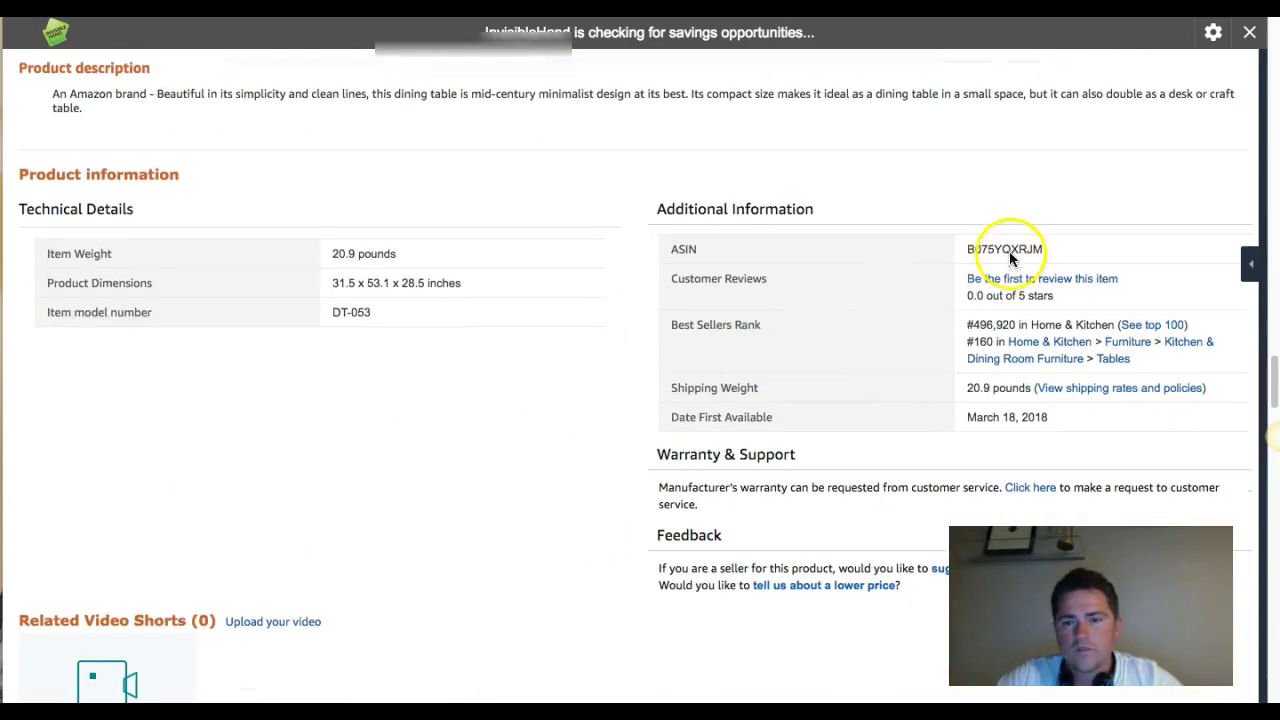
{"action": "right_click", "coordinate": [1014, 249]}
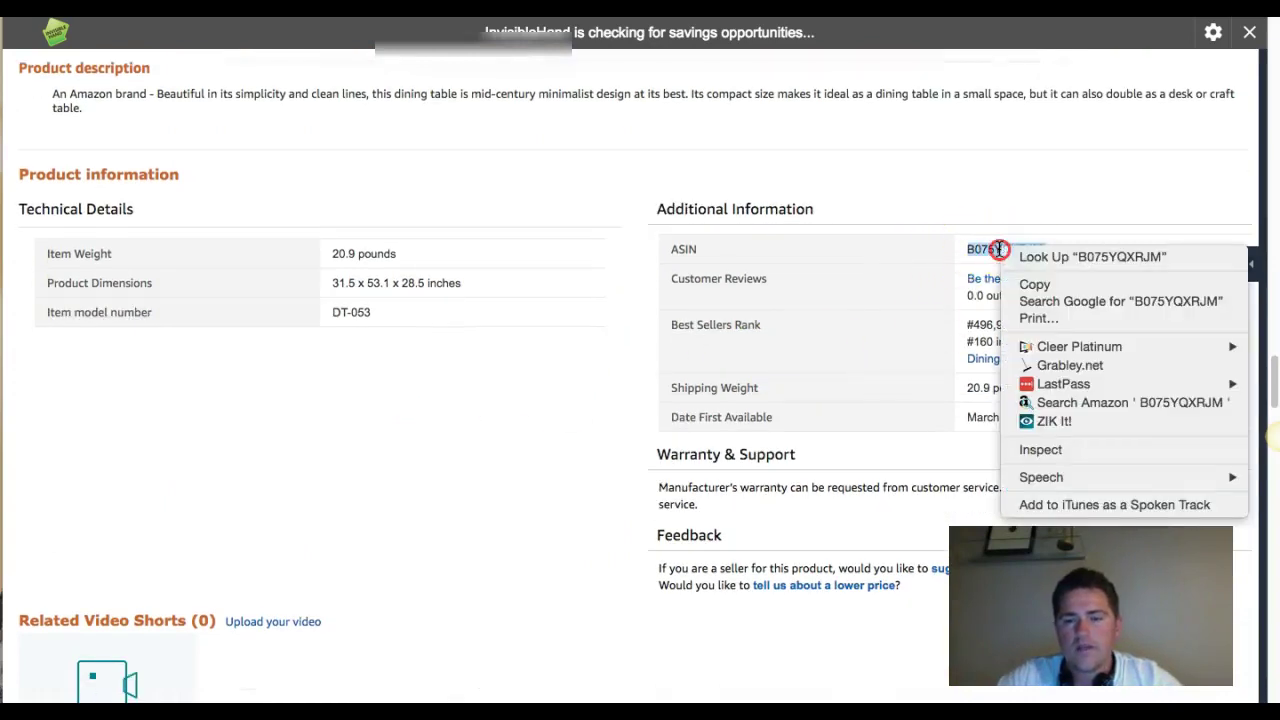
{"action": "left_click", "coordinate": [1031, 283]}
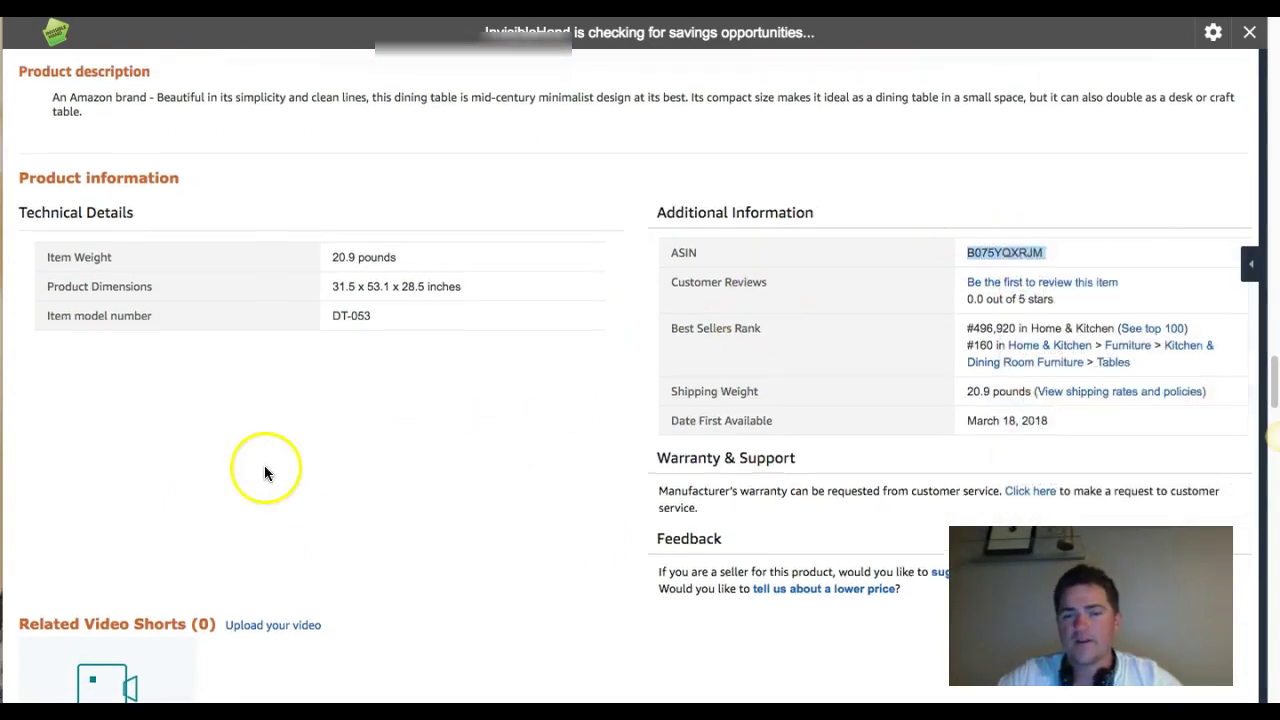
Step: Switch back to AutoDS, enter the copied product ID B075YQXRJM in the regular upload form, and grab the product details
{"action": "scroll", "coordinate": [305, 455], "scroll_direction": "up", "scroll_amount": 3}
{"action": "scroll", "coordinate": [655, 420], "scroll_direction": "up", "scroll_amount": 6}
{"action": "scroll", "coordinate": [657, 428], "scroll_direction": "up", "scroll_amount": 10}
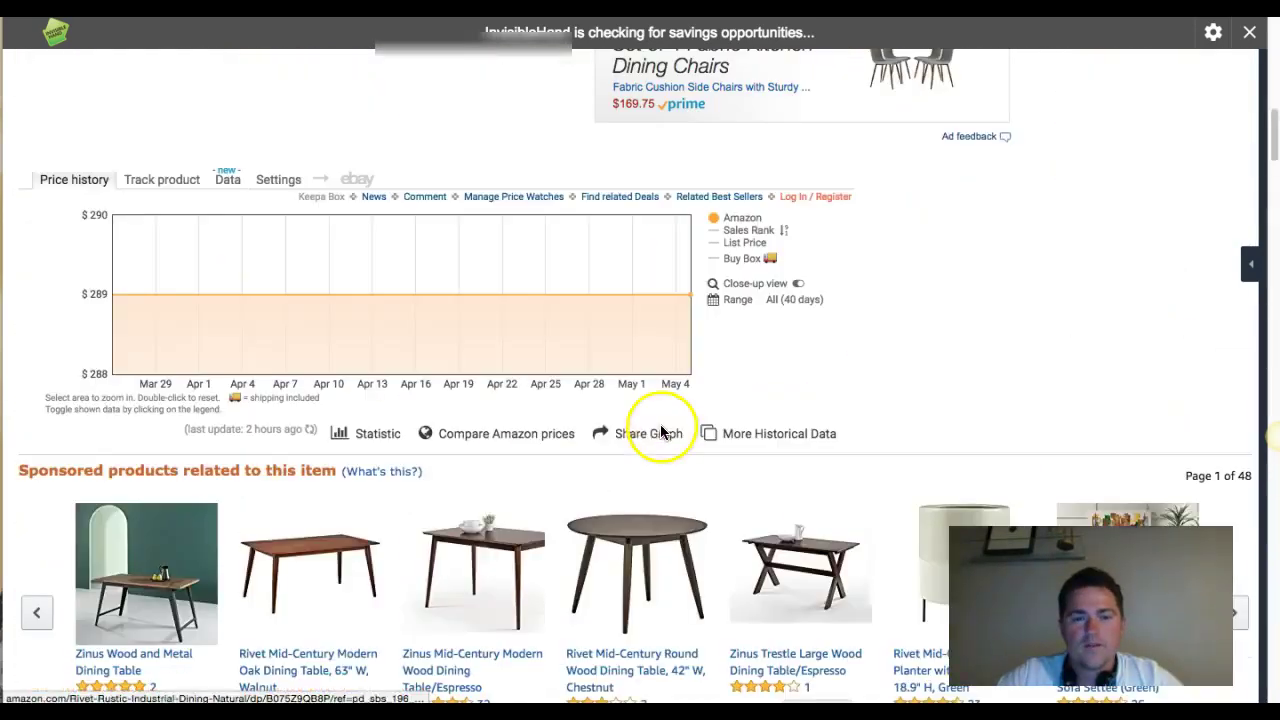
{"action": "key", "text": "ctrl+Tab"}
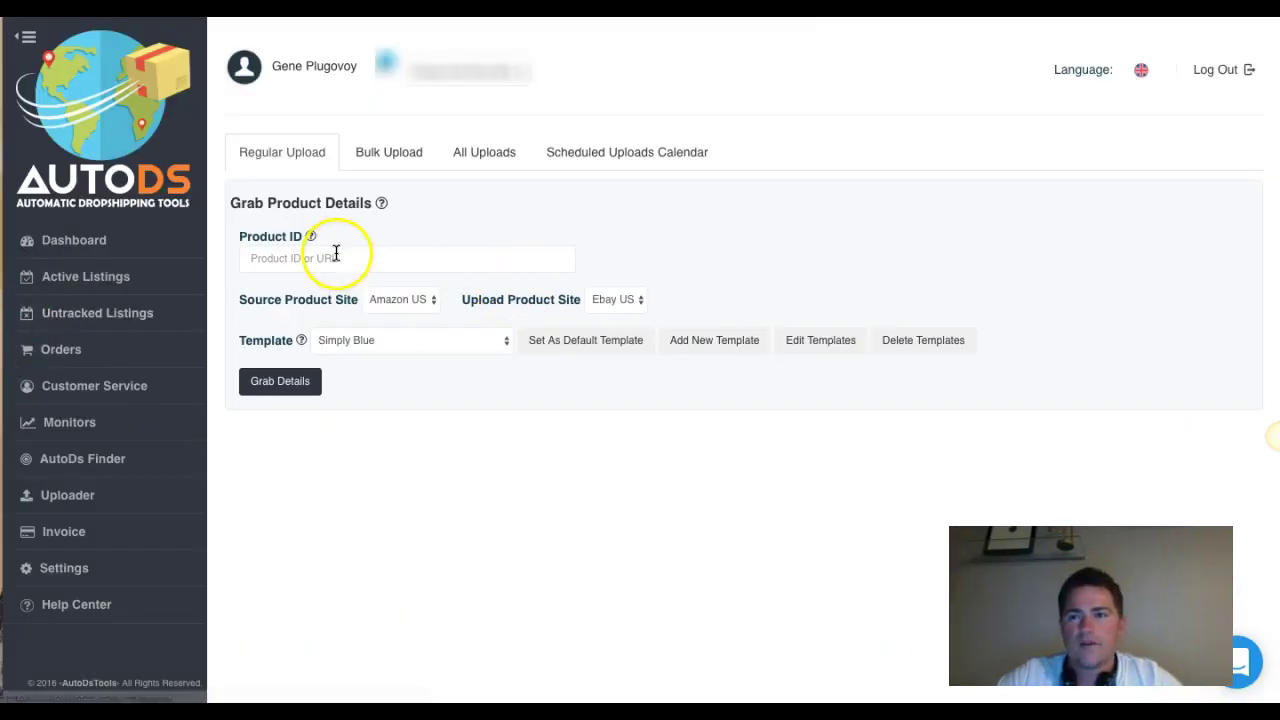
{"action": "right_click", "coordinate": [283, 255]}
{"action": "left_click", "coordinate": [320, 343]}
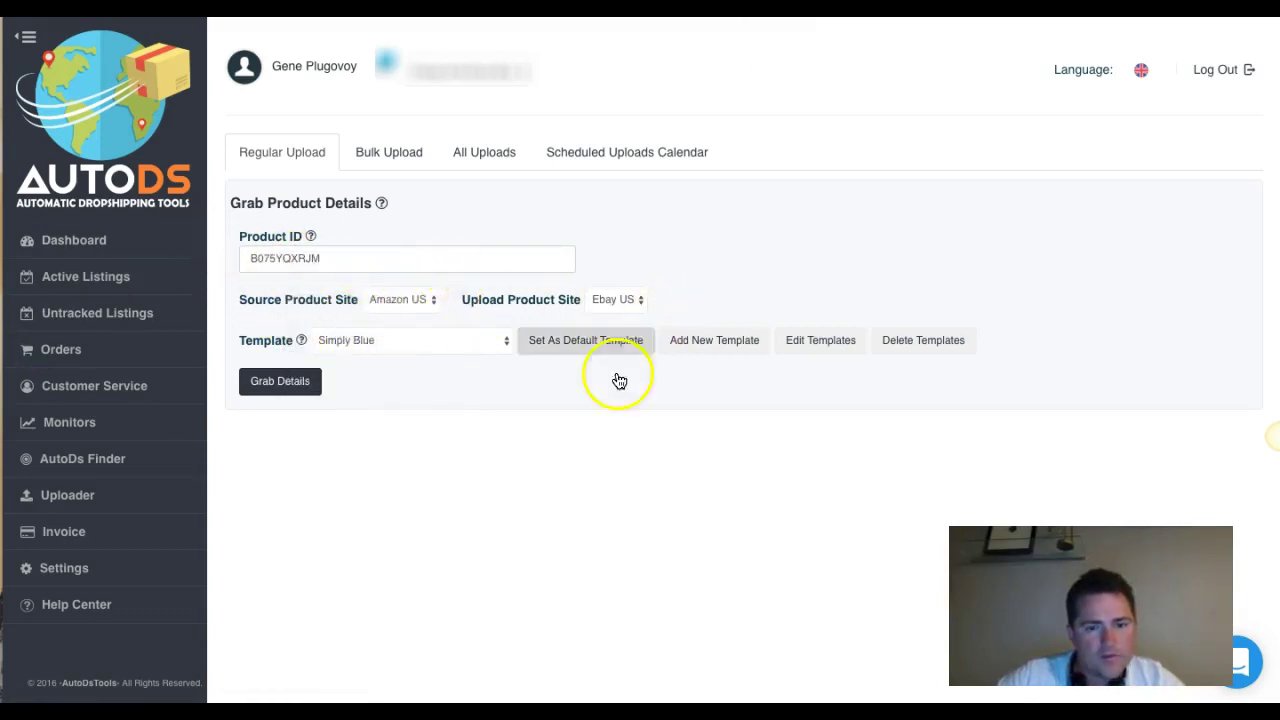
{"action": "left_click", "coordinate": [302, 384]}
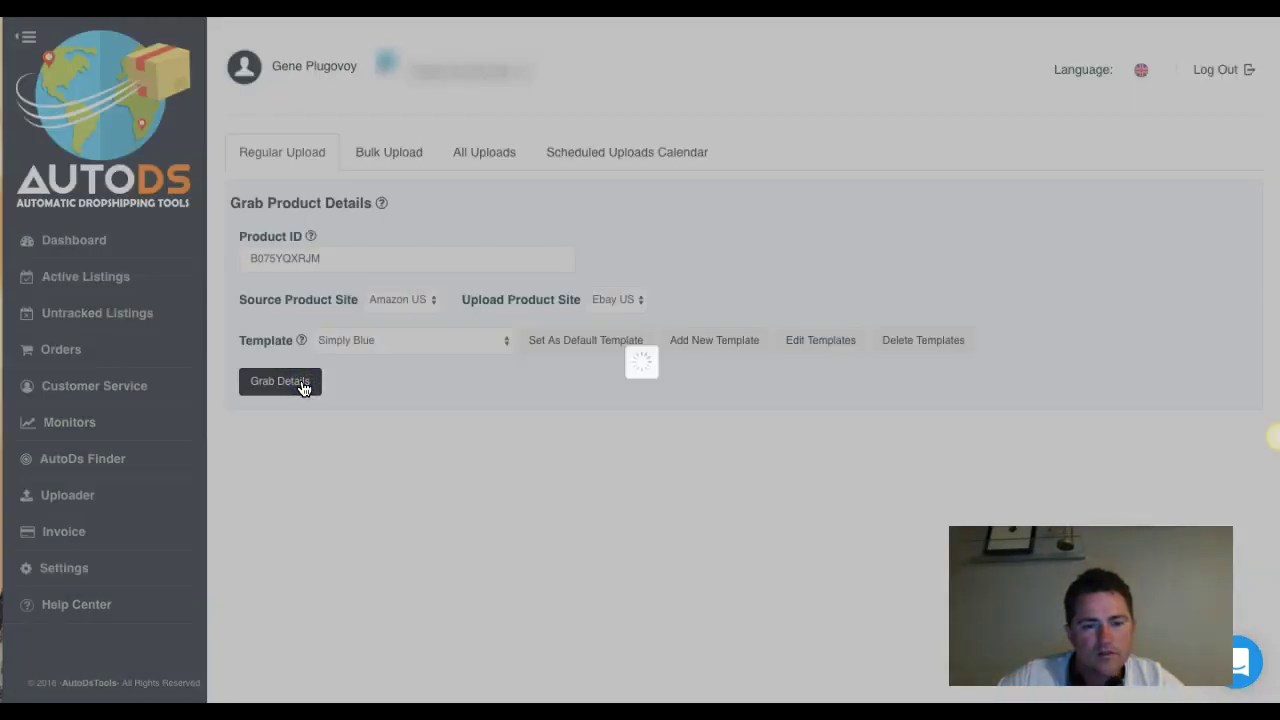
{"action": "left_click", "coordinate": [656, 353]}
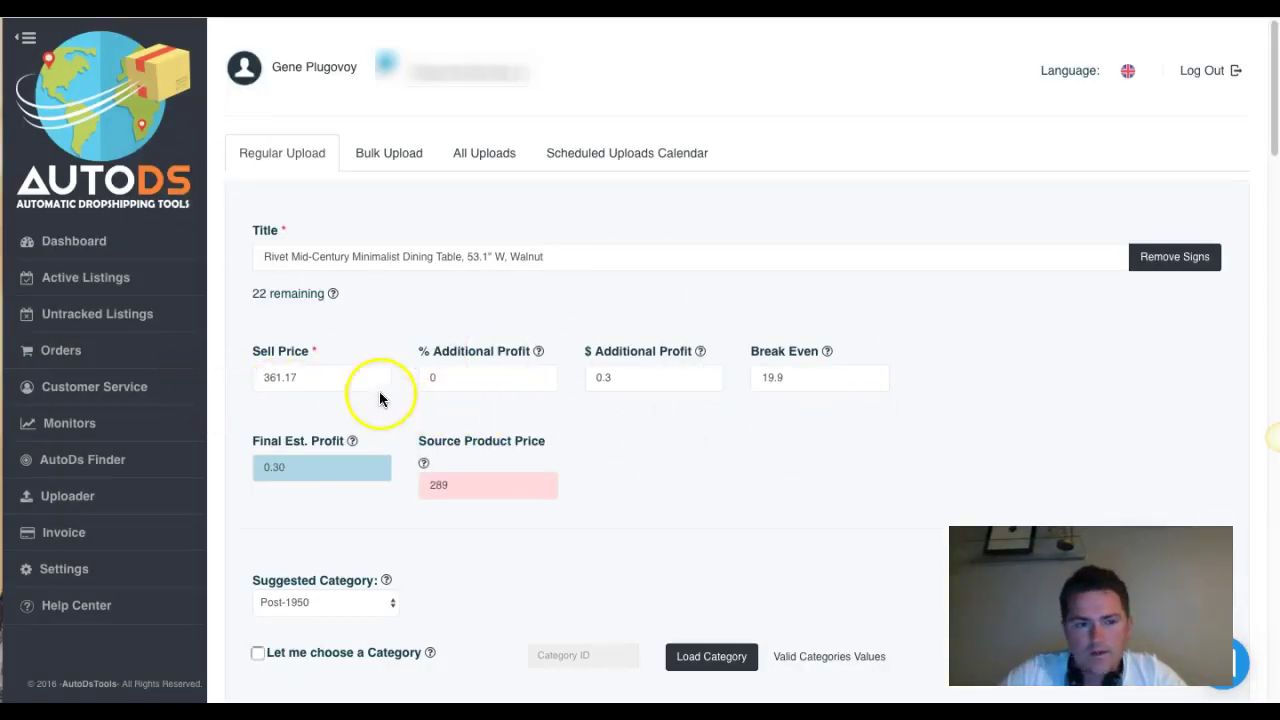
Step: Review the grabbed listing's pricing, suggested category, product identifiers and item specifics
{"action": "scroll", "coordinate": [465, 403], "scroll_direction": "down", "scroll_amount": 4}
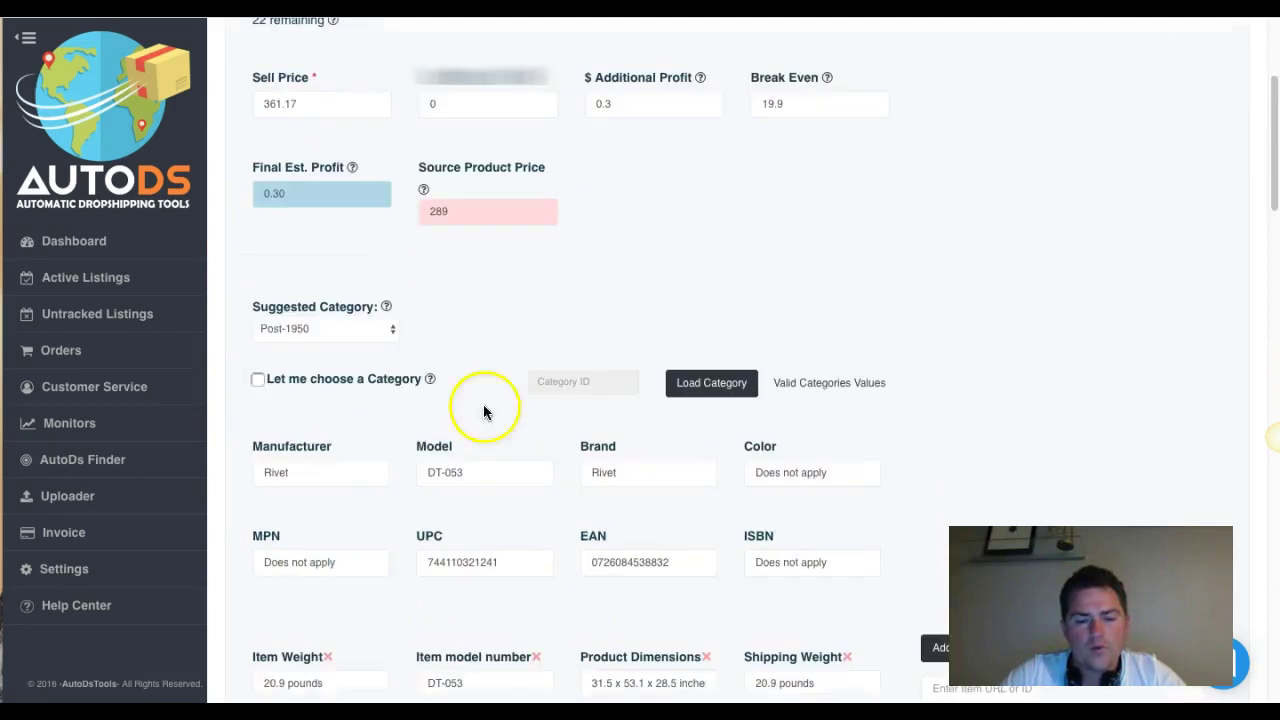
{"action": "scroll", "coordinate": [543, 491], "scroll_direction": "down", "scroll_amount": 1}
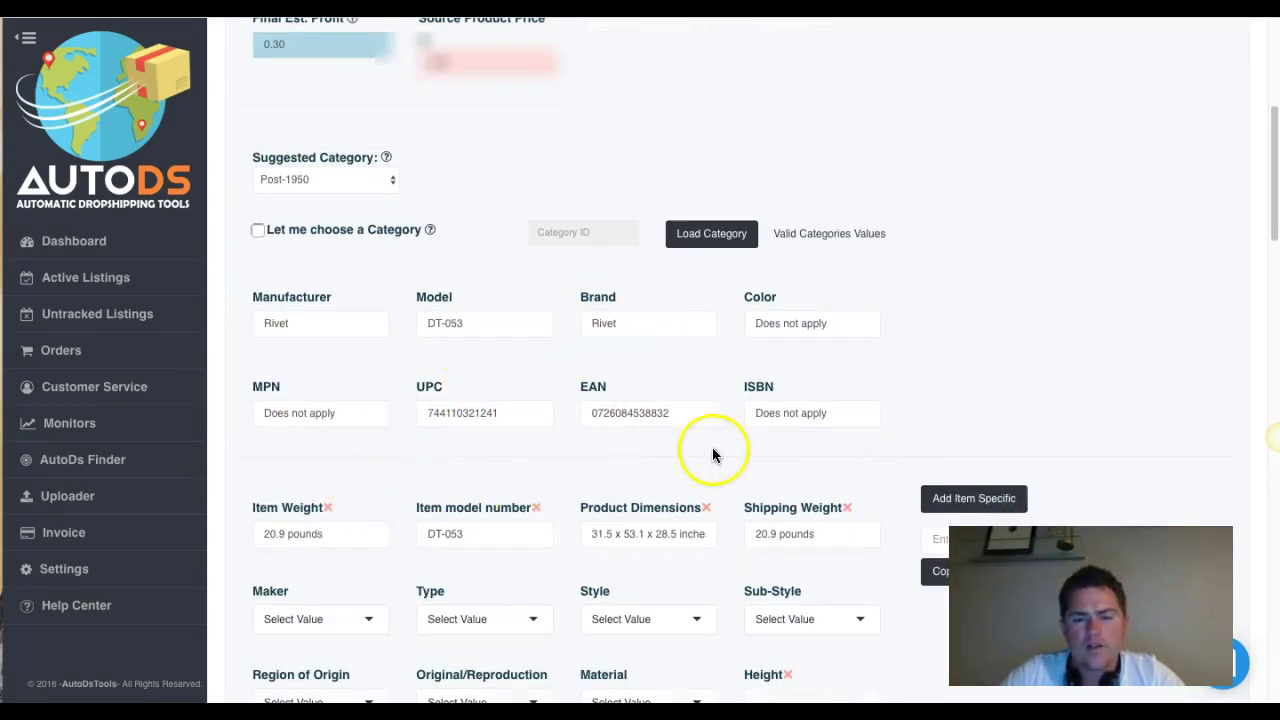
{"action": "scroll", "coordinate": [571, 303], "scroll_direction": "down", "scroll_amount": 2}
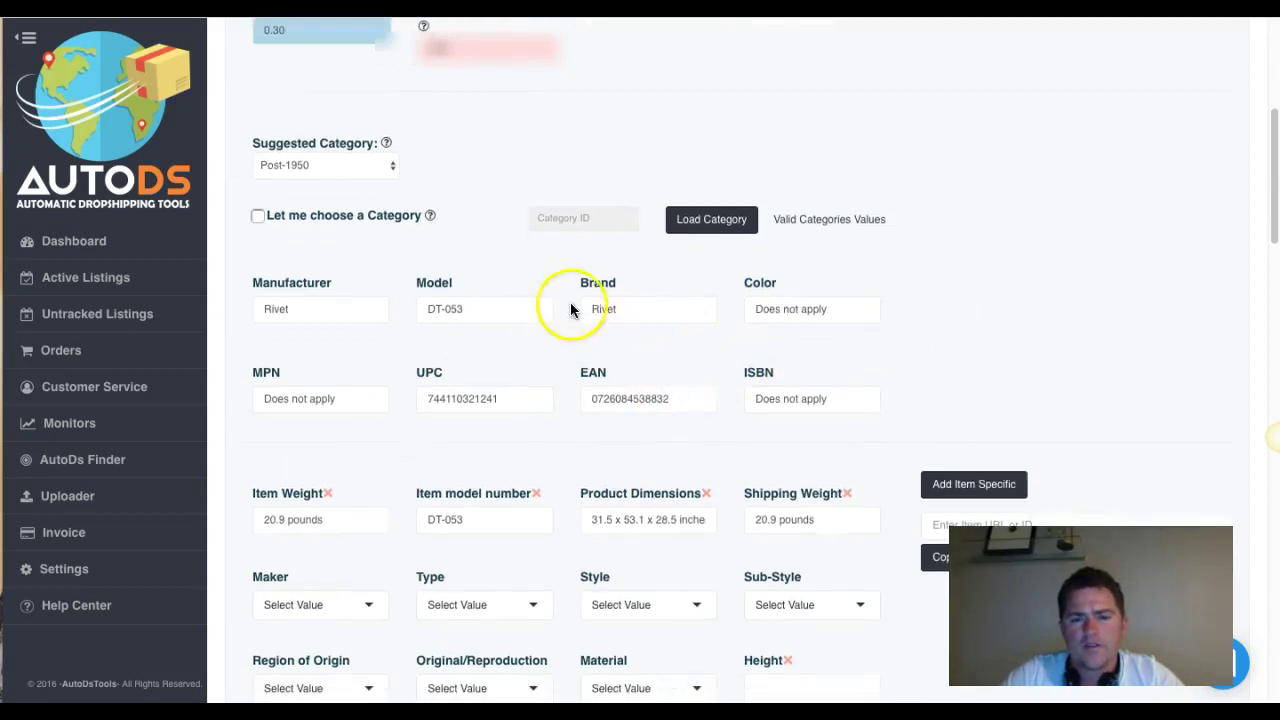
{"action": "scroll", "coordinate": [370, 430], "scroll_direction": "down", "scroll_amount": 1}
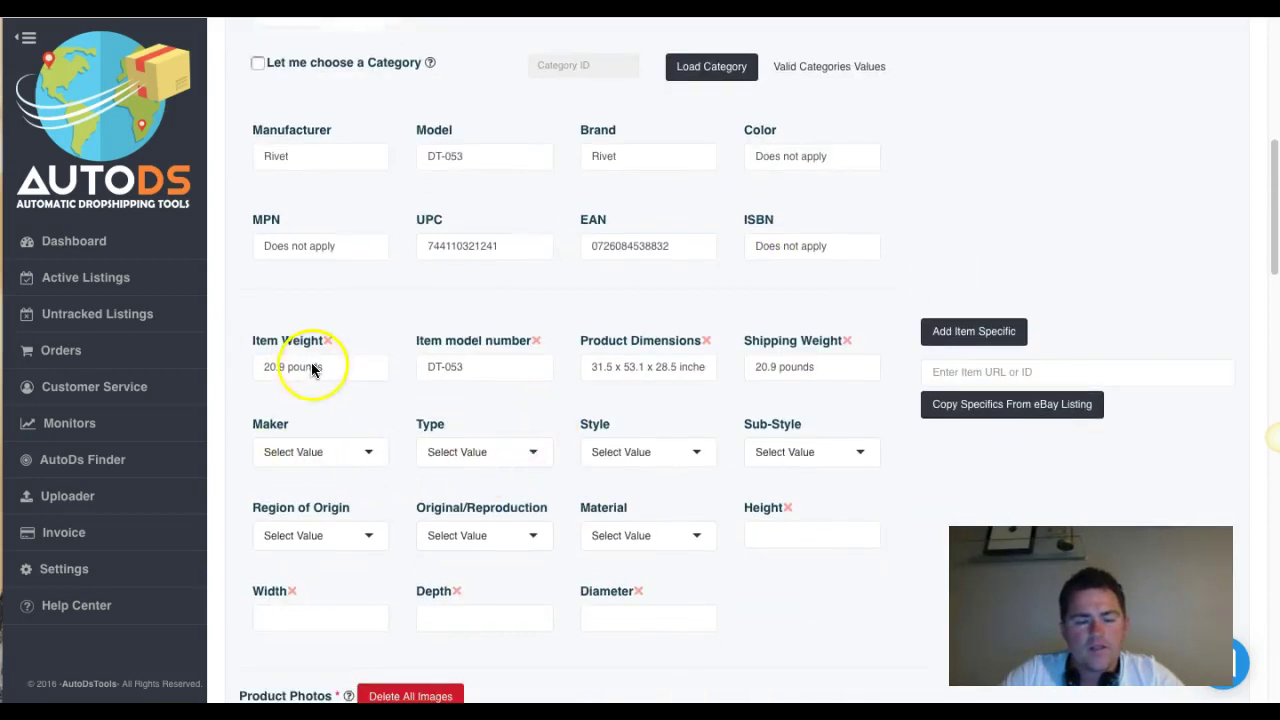
{"action": "scroll", "coordinate": [650, 400], "scroll_direction": "down", "scroll_amount": 1}
{"action": "scroll", "coordinate": [343, 506], "scroll_direction": "down", "scroll_amount": 2}
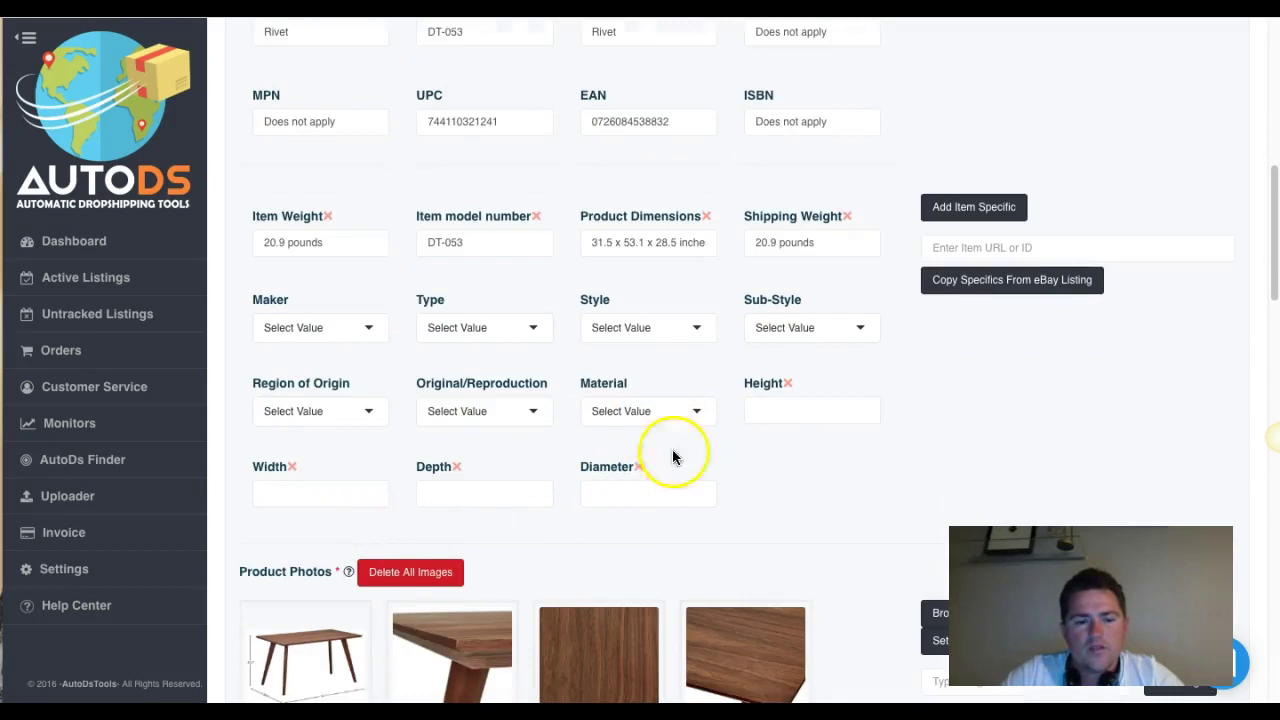
{"action": "scroll", "coordinate": [706, 449], "scroll_direction": "down", "scroll_amount": 1}
{"action": "scroll", "coordinate": [780, 428], "scroll_direction": "up", "scroll_amount": 1}
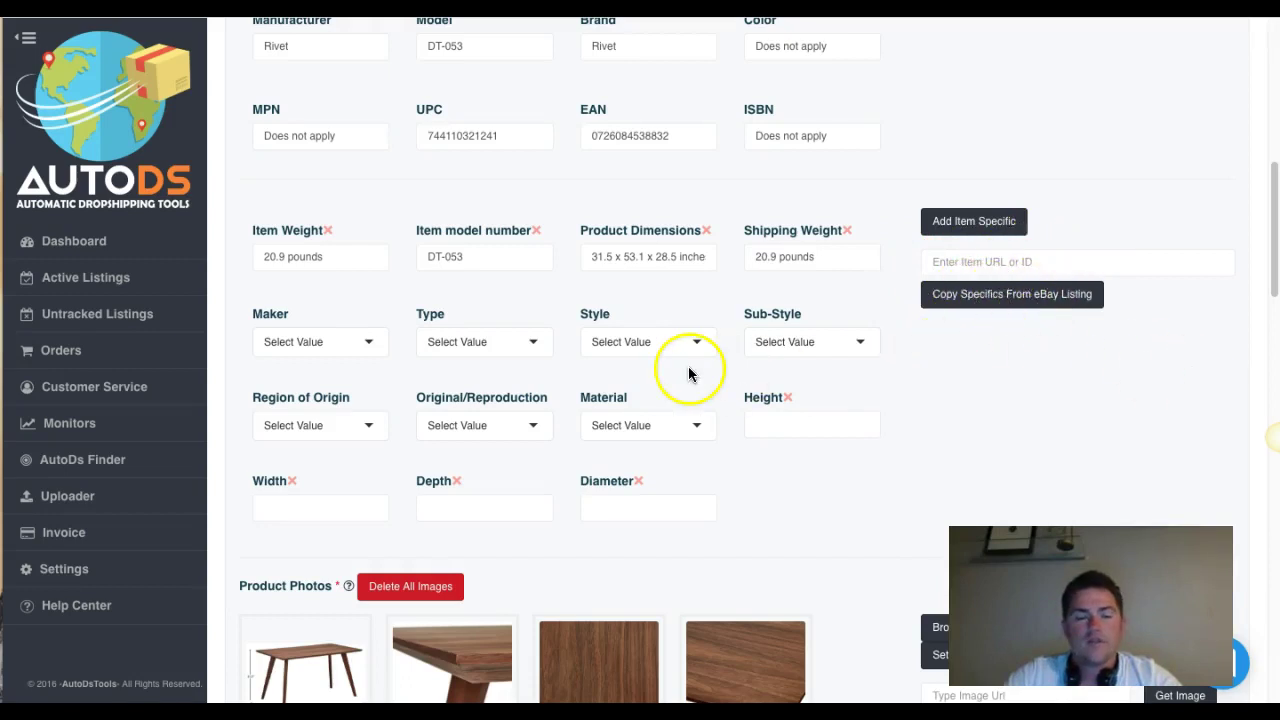
Step: Create a collage with the furnished-room table photo selected as the main product photo, and reselect that room photo
{"action": "scroll", "coordinate": [318, 440], "scroll_direction": "down", "scroll_amount": 3}
{"action": "scroll", "coordinate": [300, 455], "scroll_direction": "down", "scroll_amount": 3}
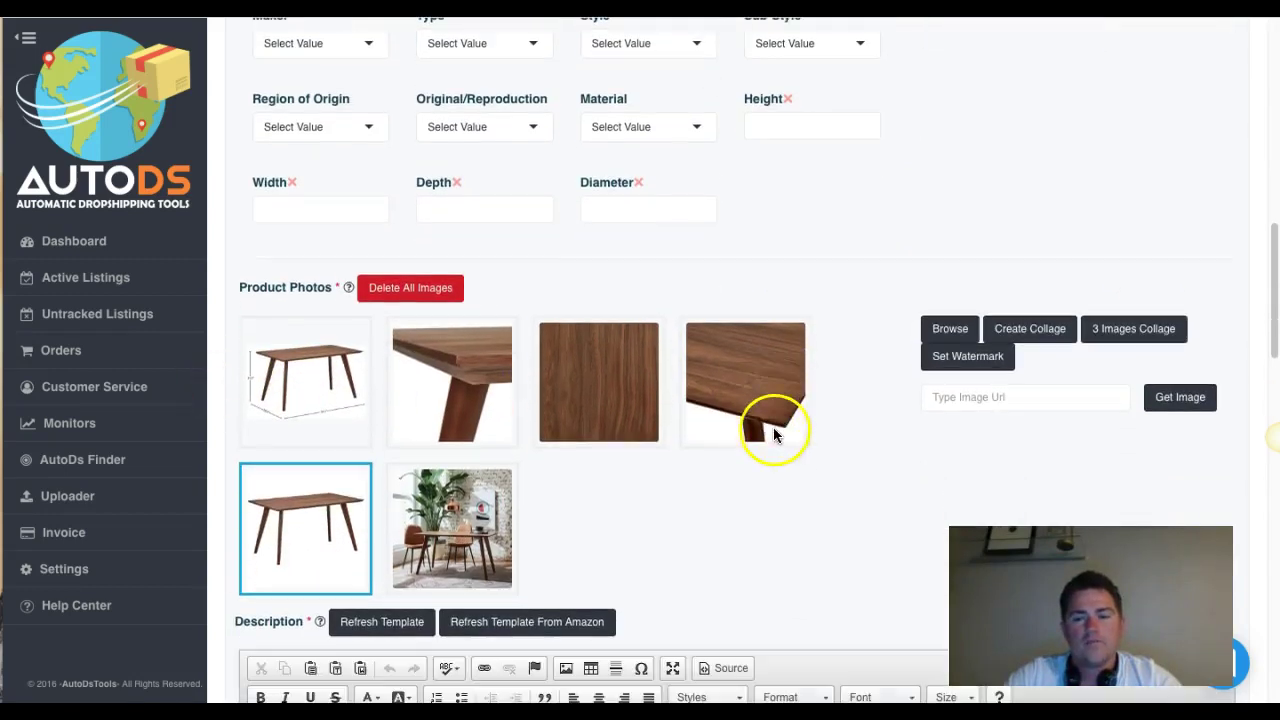
{"action": "scroll", "coordinate": [383, 423], "scroll_direction": "down", "scroll_amount": 2}
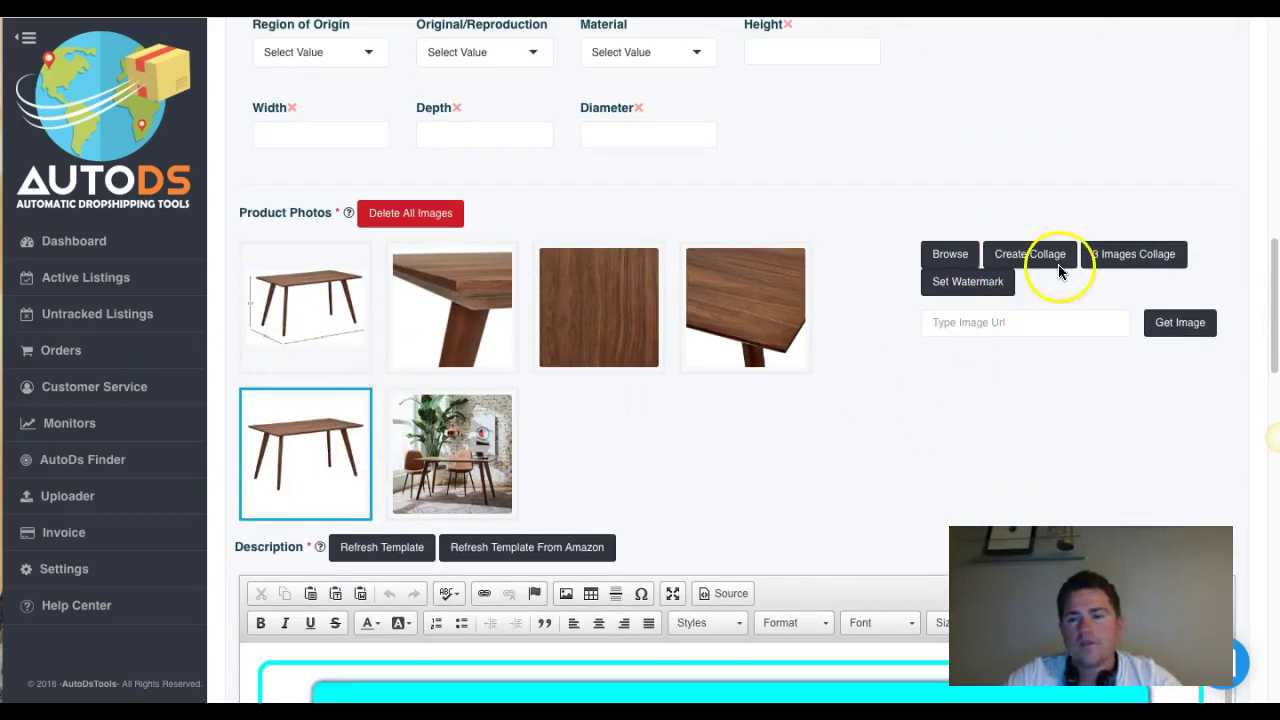
{"action": "left_click", "coordinate": [455, 452]}
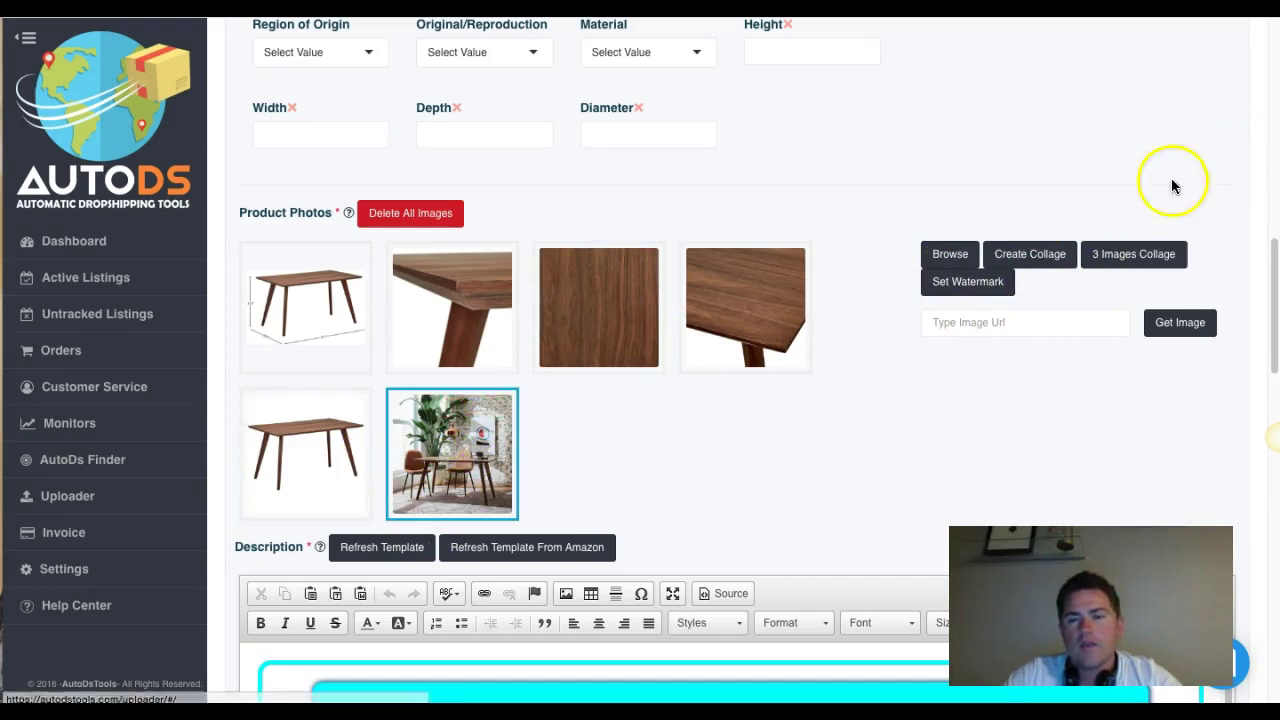
{"action": "left_click", "coordinate": [1030, 254]}
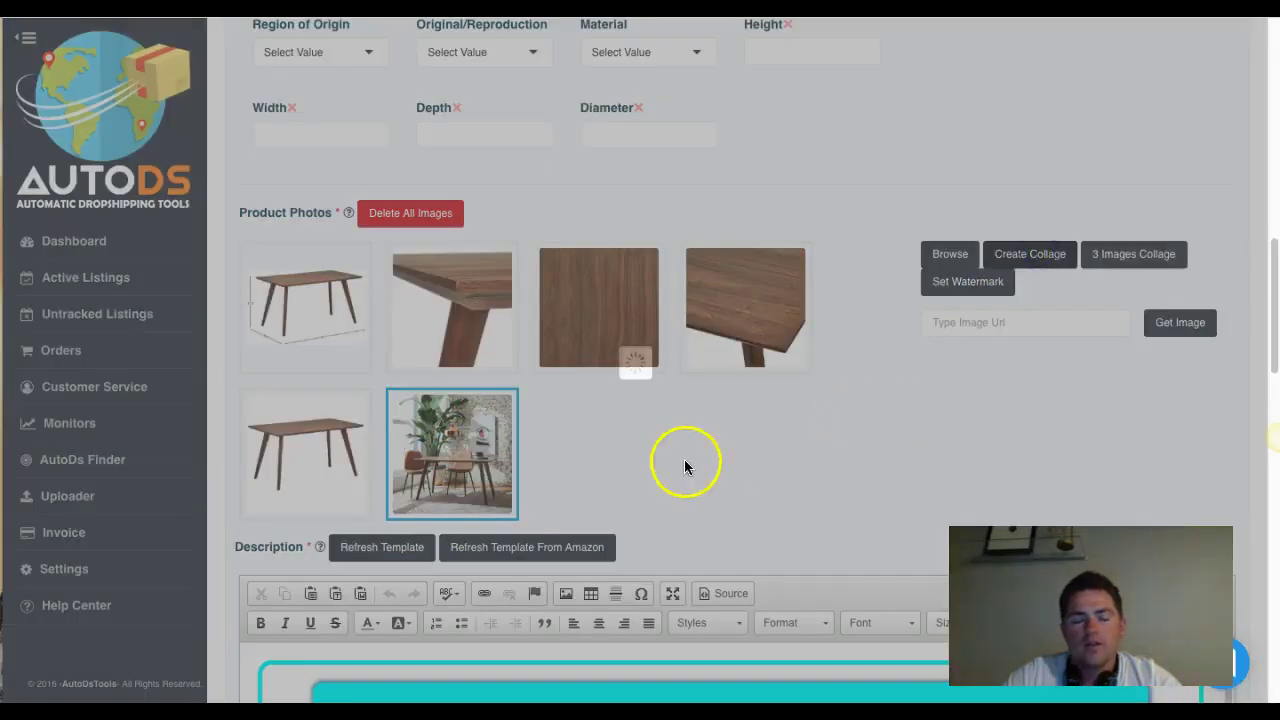
{"action": "mouse_move", "coordinate": [597, 470]}
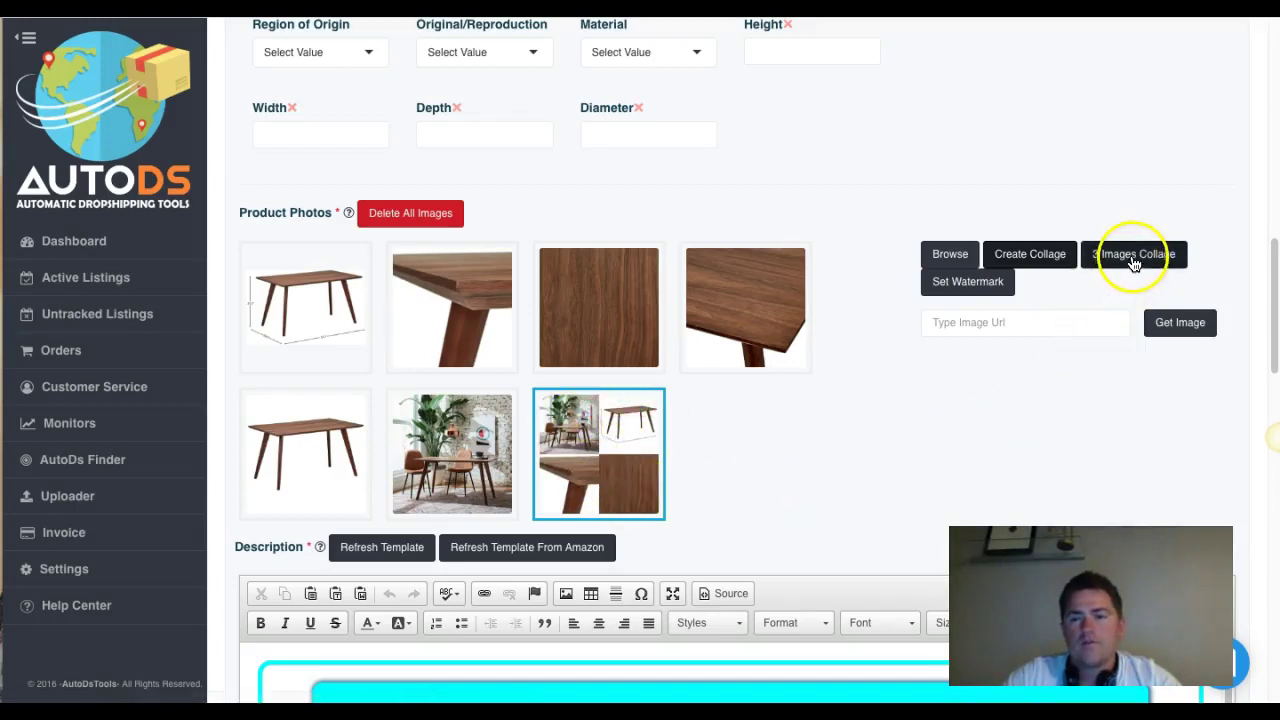
{"action": "left_click", "coordinate": [462, 452]}
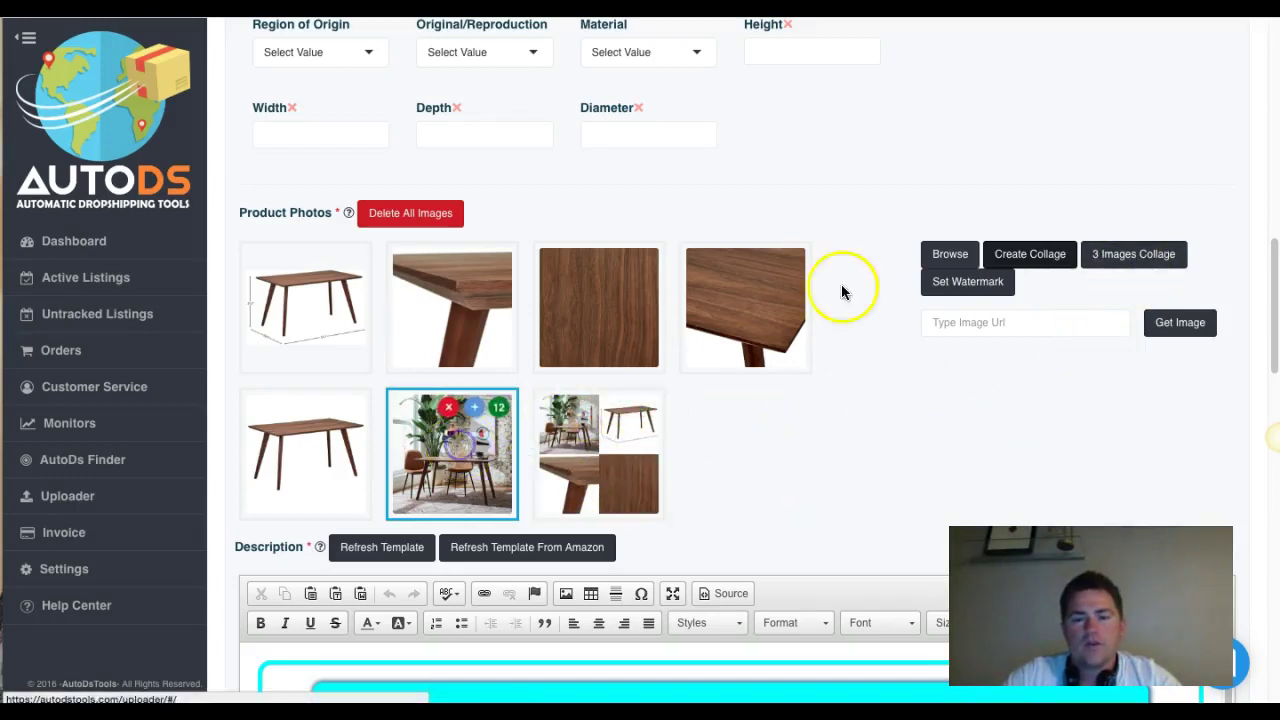
Step: Create a three-image collage led by the furnished-room table photo, and add a duplicate of that collage to the product photos
{"action": "left_click", "coordinate": [1158, 255]}
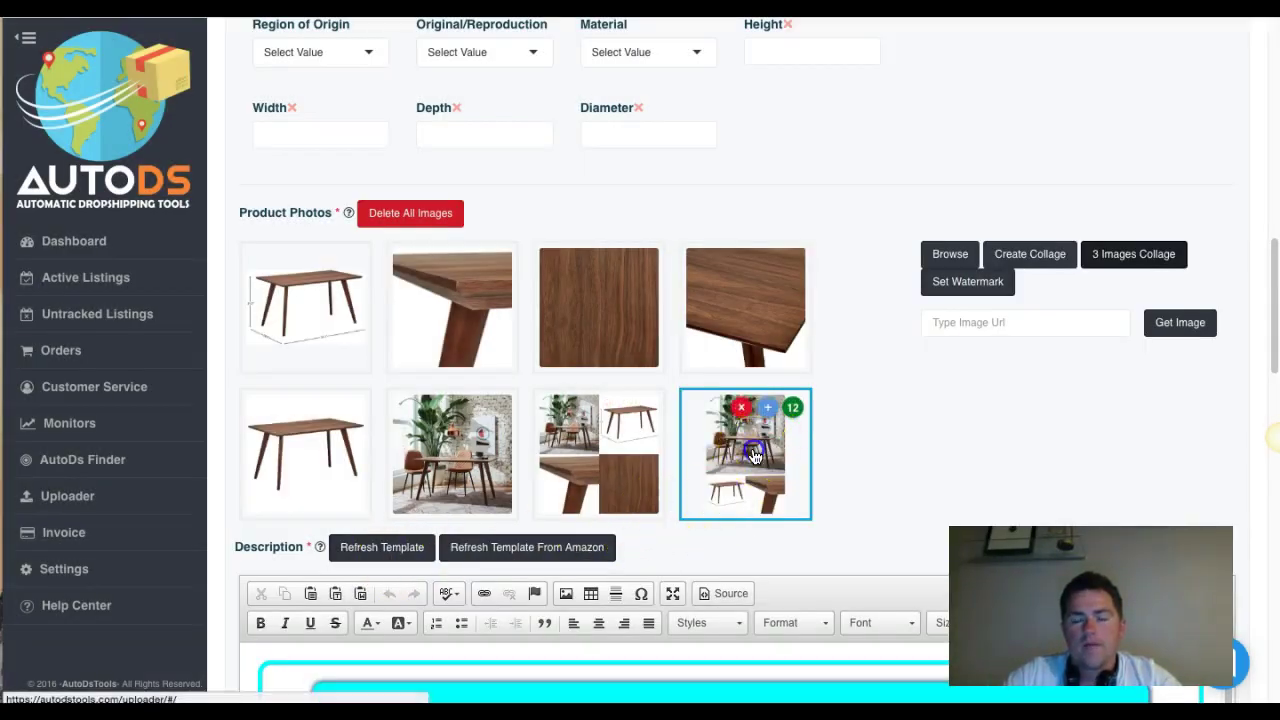
{"action": "mouse_move", "coordinate": [758, 466]}
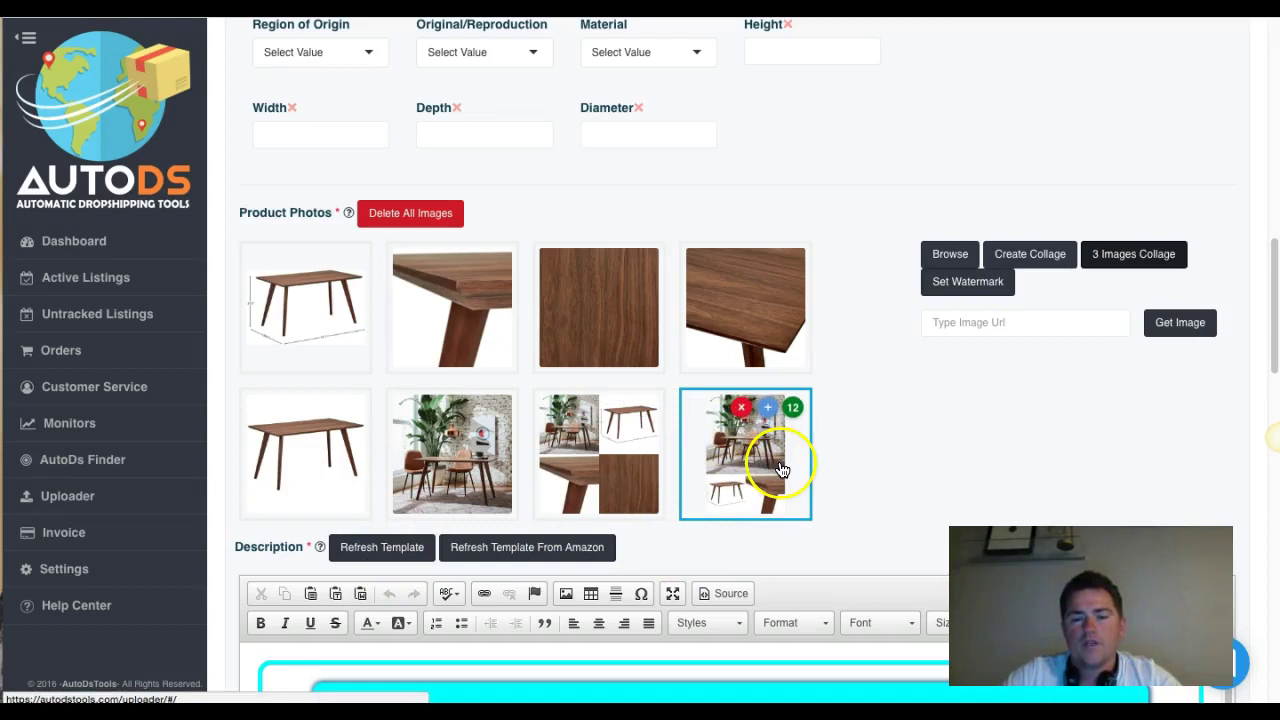
{"action": "left_click", "coordinate": [768, 416]}
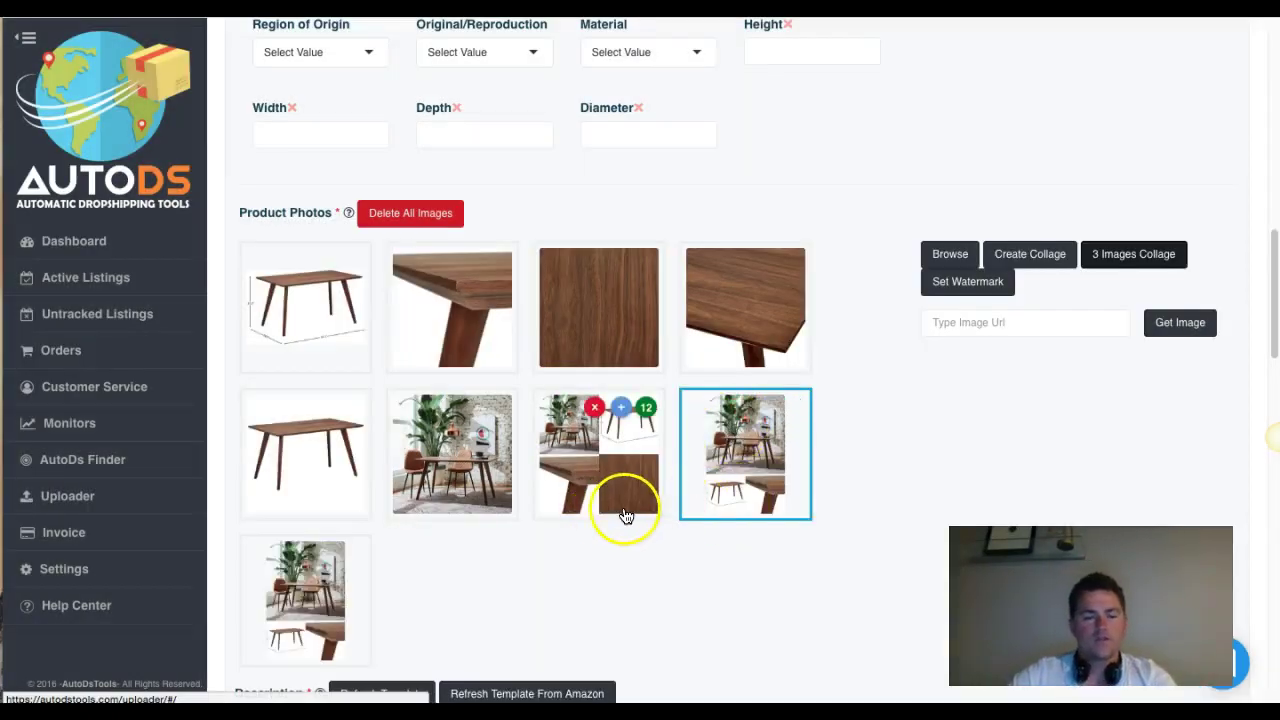
Step: Review the listing's description template with its product details, shipping and returns sections, and recheck the item specifics and suggested category
{"action": "scroll", "coordinate": [313, 524], "scroll_direction": "down", "scroll_amount": 1}
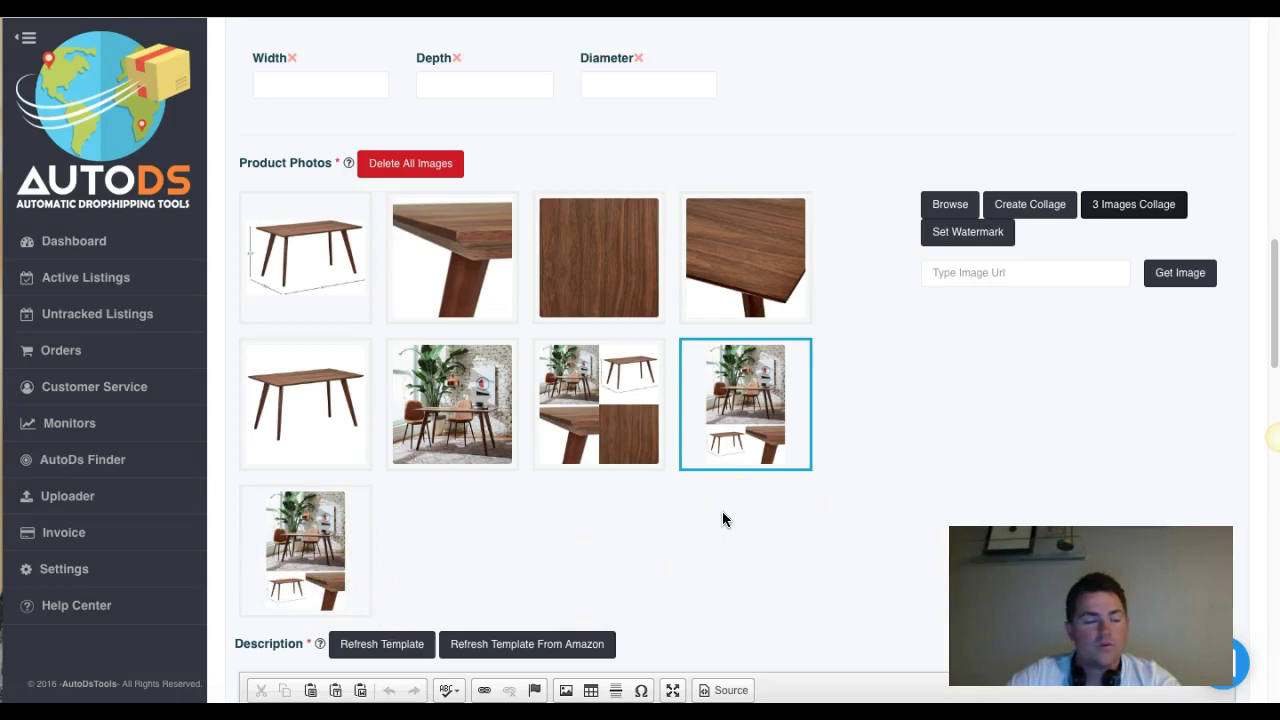
{"action": "scroll", "coordinate": [689, 503], "scroll_direction": "down", "scroll_amount": 1}
{"action": "scroll", "coordinate": [737, 500], "scroll_direction": "up", "scroll_amount": 1}
{"action": "scroll", "coordinate": [736, 491], "scroll_direction": "down", "scroll_amount": 3}
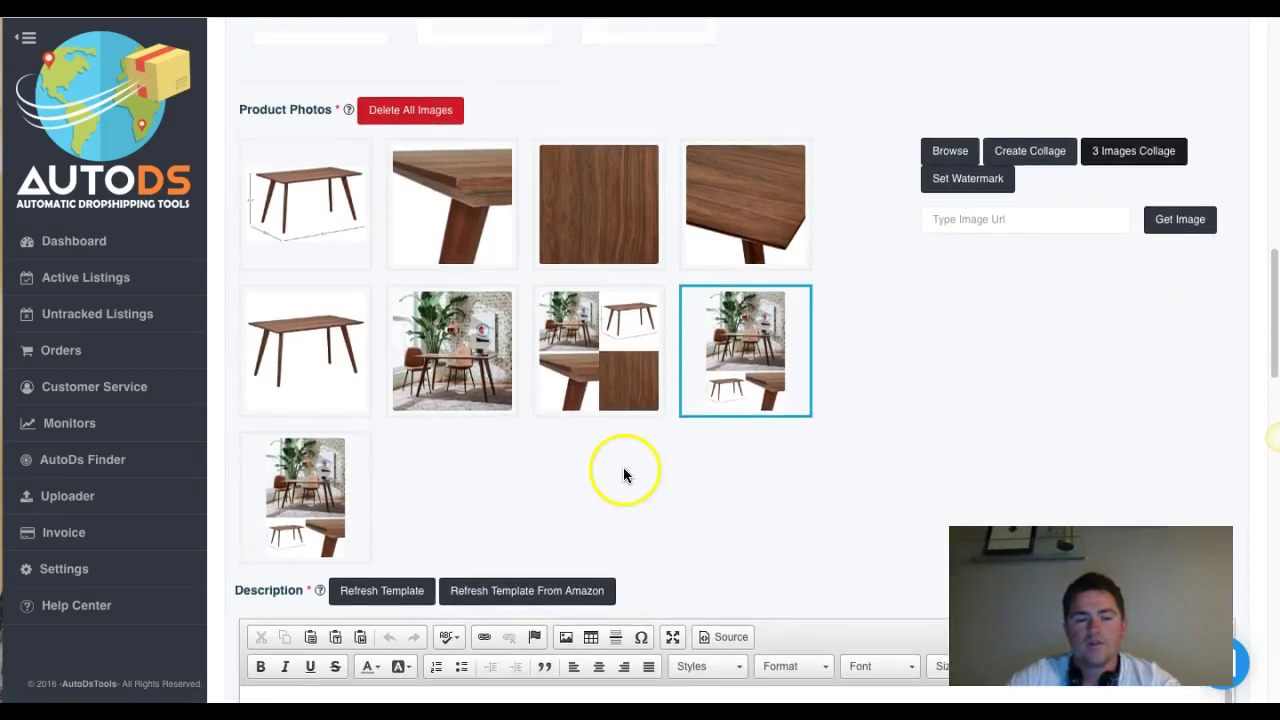
{"action": "scroll", "coordinate": [611, 472], "scroll_direction": "down", "scroll_amount": 10}
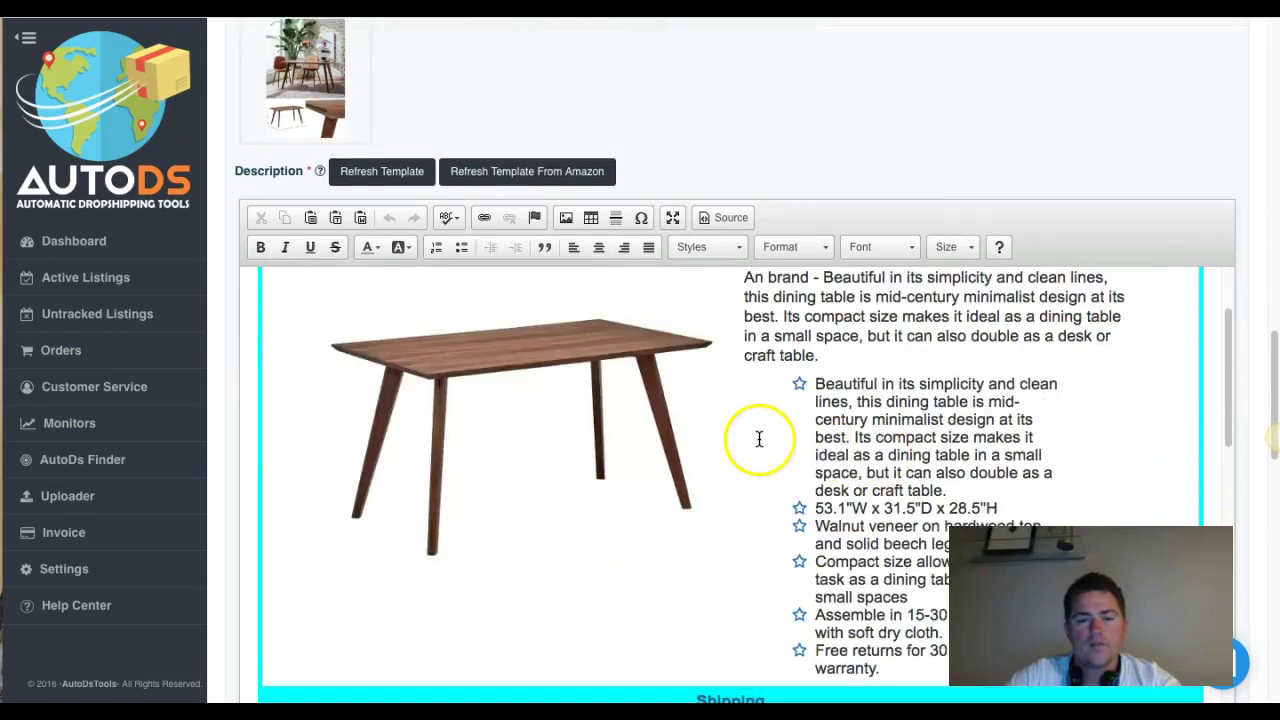
{"action": "scroll", "coordinate": [730, 440], "scroll_direction": "up", "scroll_amount": 2}
{"action": "scroll", "coordinate": [729, 441], "scroll_direction": "down", "scroll_amount": 3}
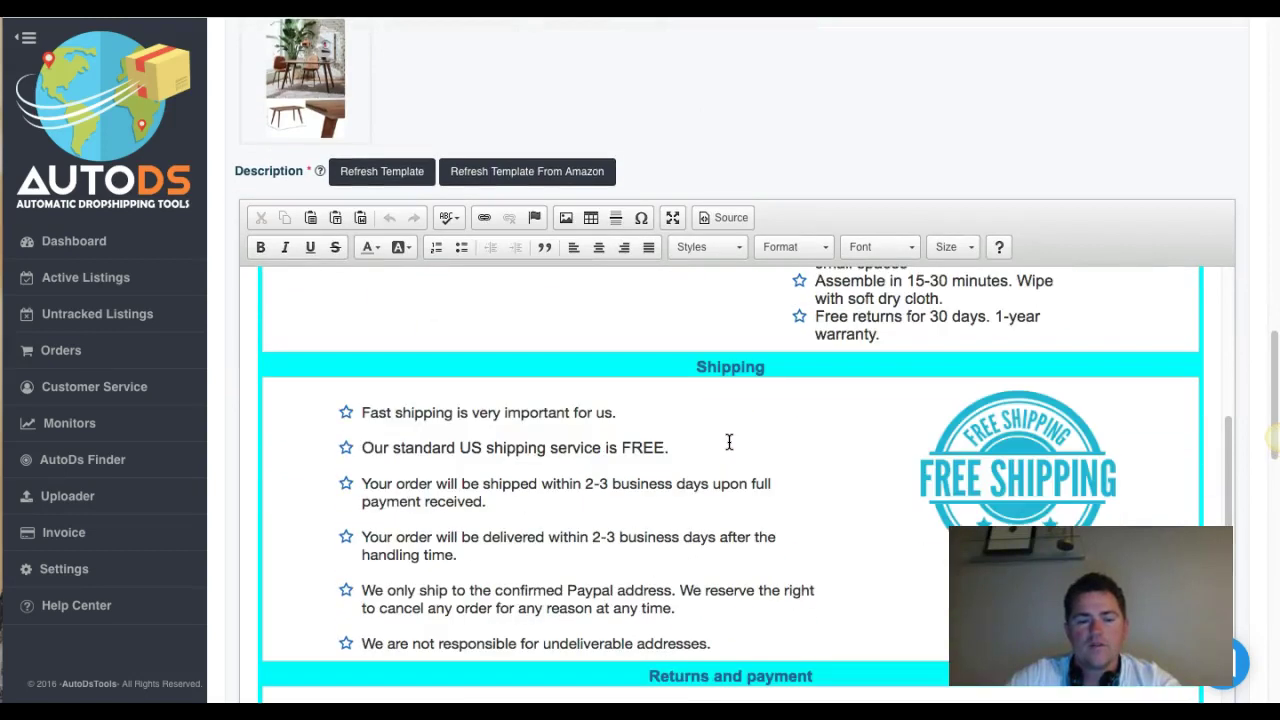
{"action": "scroll", "coordinate": [729, 442], "scroll_direction": "down", "scroll_amount": 9}
{"action": "scroll", "coordinate": [729, 443], "scroll_direction": "up", "scroll_amount": 6}
{"action": "scroll", "coordinate": [729, 443], "scroll_direction": "down", "scroll_amount": 5}
{"action": "scroll", "coordinate": [729, 486], "scroll_direction": "up", "scroll_amount": 15}
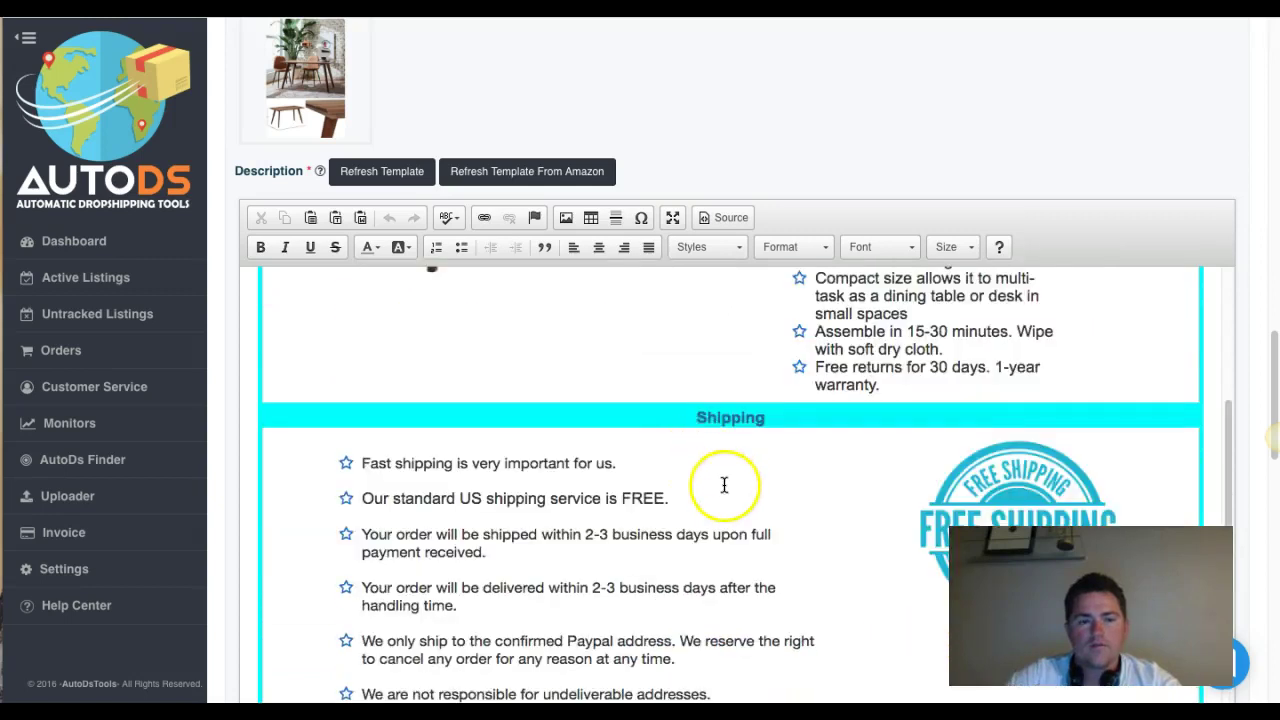
{"action": "scroll", "coordinate": [653, 492], "scroll_direction": "up", "scroll_amount": 6}
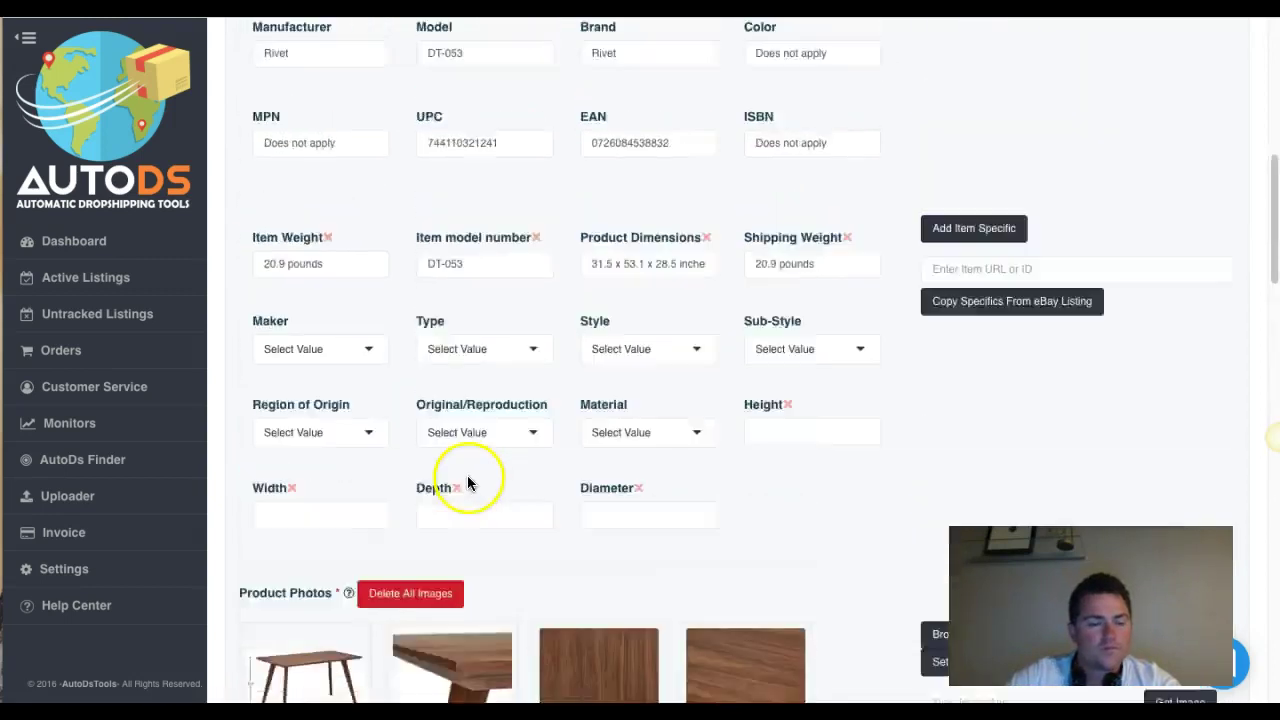
{"action": "scroll", "coordinate": [440, 480], "scroll_direction": "down", "scroll_amount": 1}
{"action": "scroll", "coordinate": [466, 457], "scroll_direction": "up", "scroll_amount": 3}
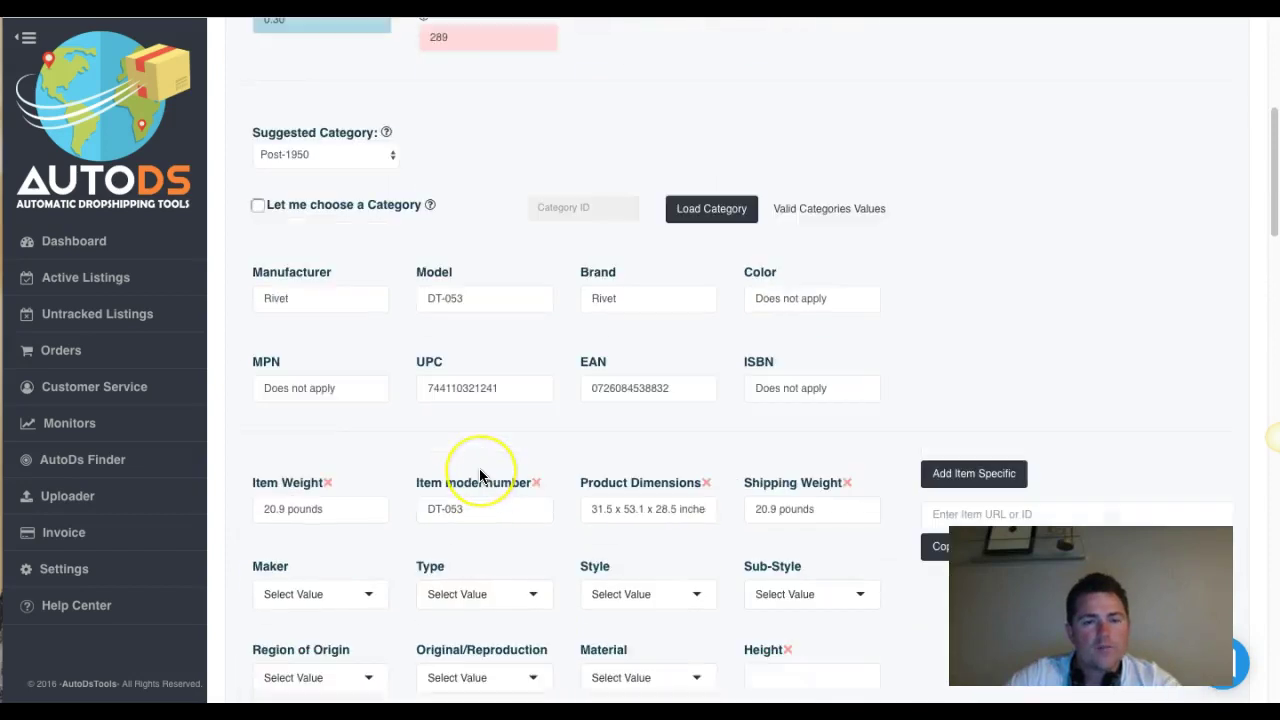
{"action": "scroll", "coordinate": [502, 480], "scroll_direction": "down", "scroll_amount": 1}
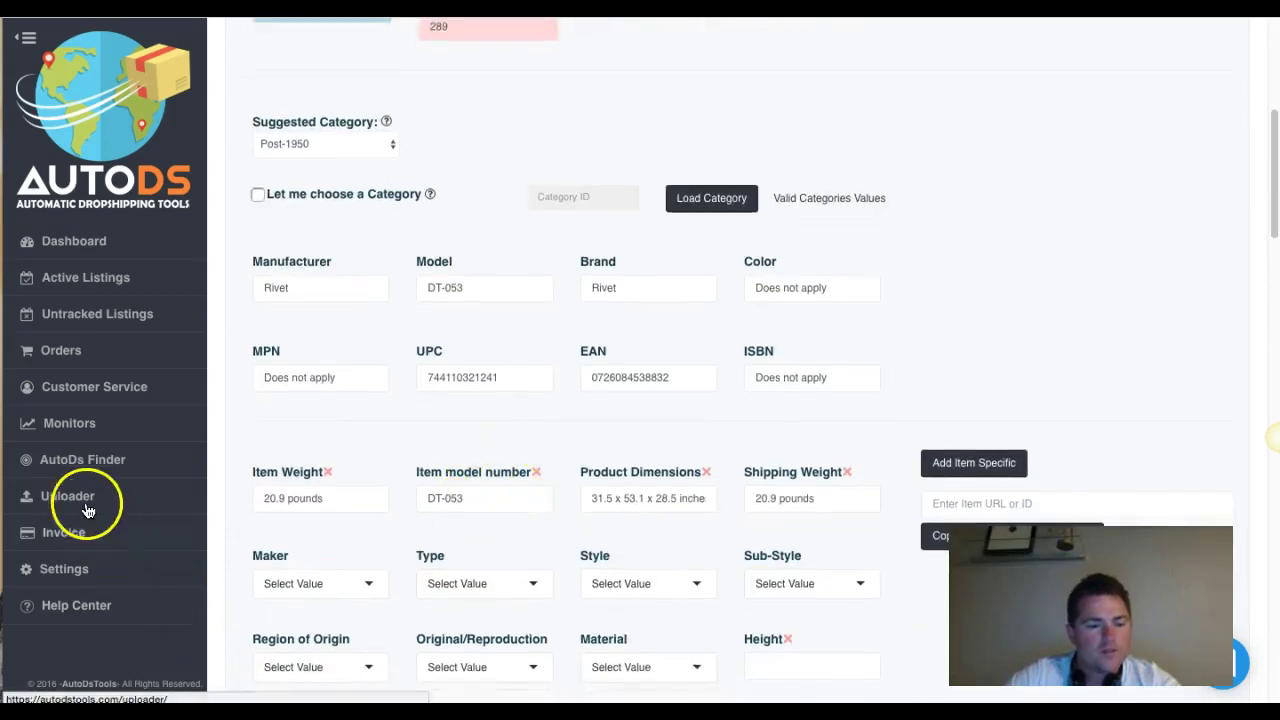